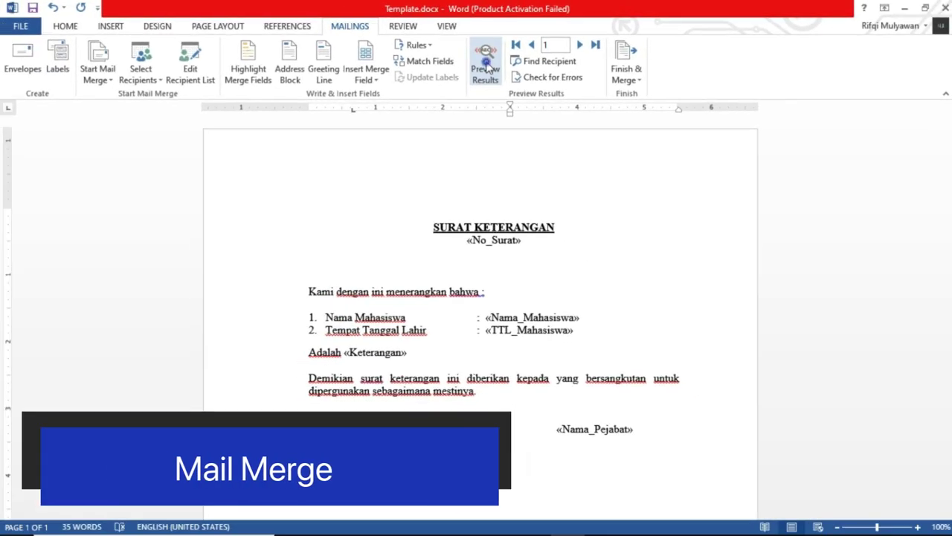
Preview the merged letter and add a period after 'Peserta'
left_click(485, 66)
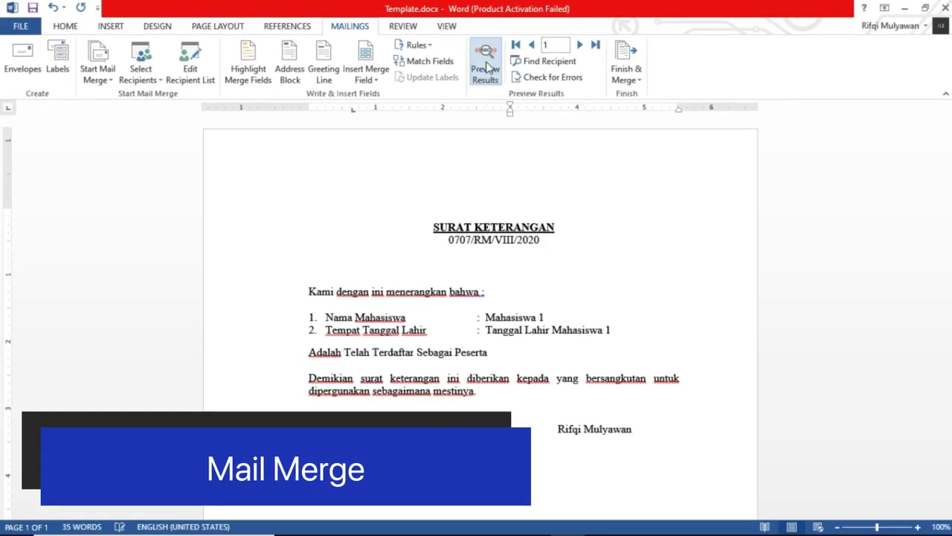
left_click(503, 353)
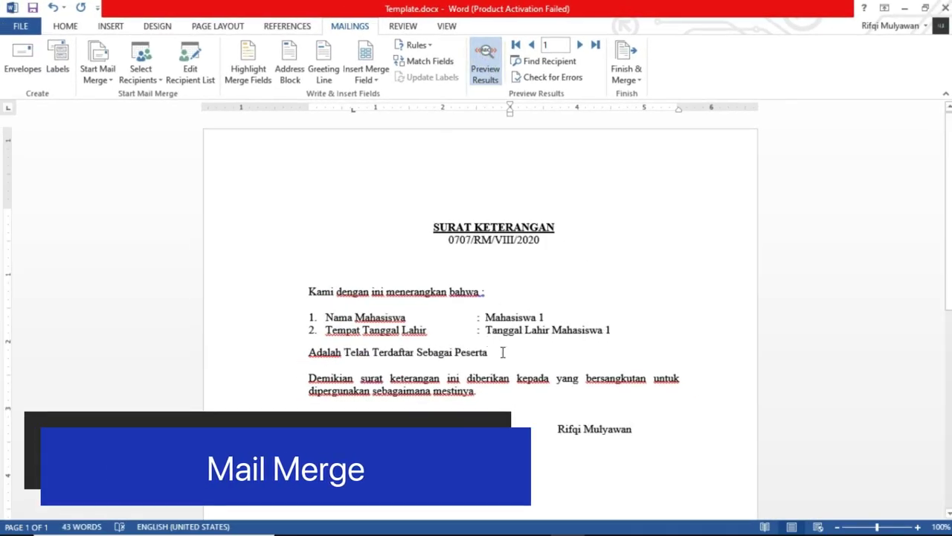
type(".")
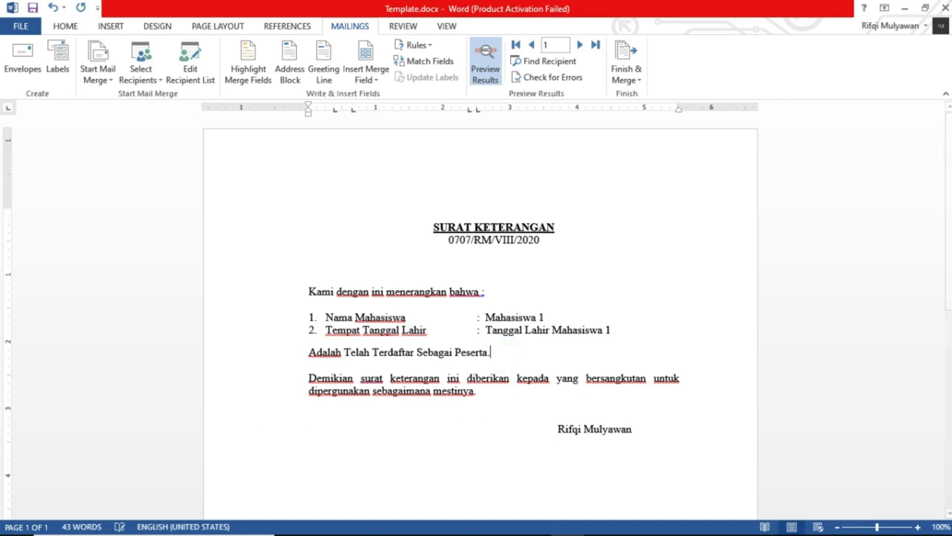
scroll(532, 346, "down", 1)
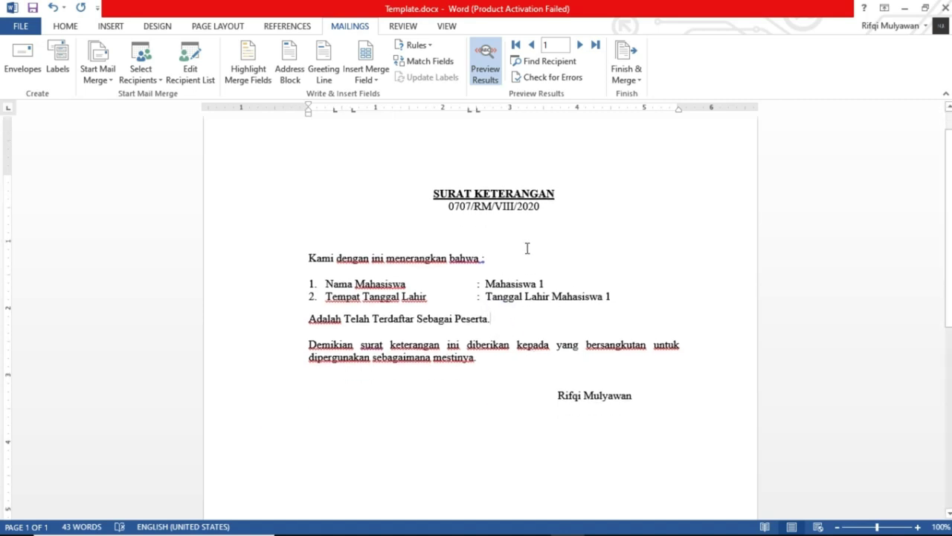
scroll(466, 266, "up", 1)
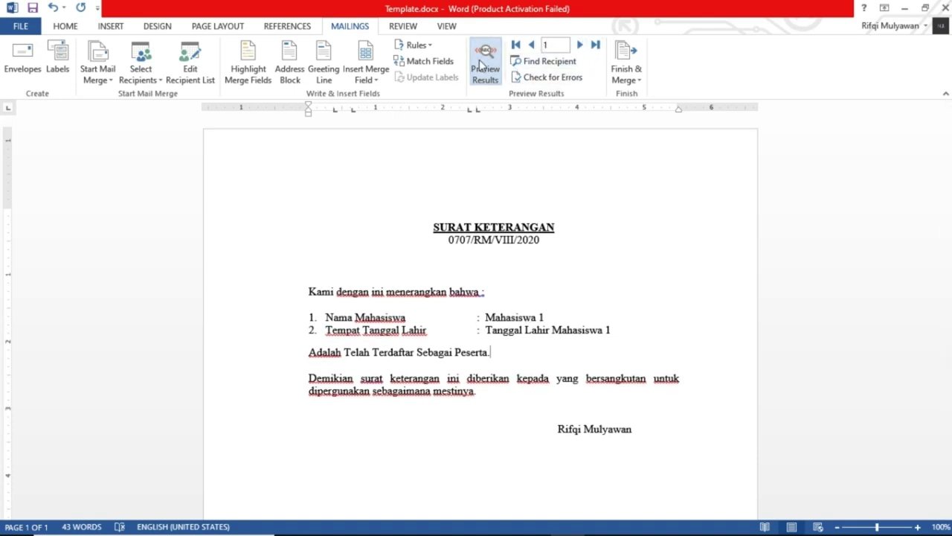
Step the preview forward to record 7, then bring up the Data.xlsx workbook
left_click(579, 46)
left_click(578, 46)
left_click(579, 47)
left_click(579, 46)
left_click(579, 46)
left_click(579, 46)
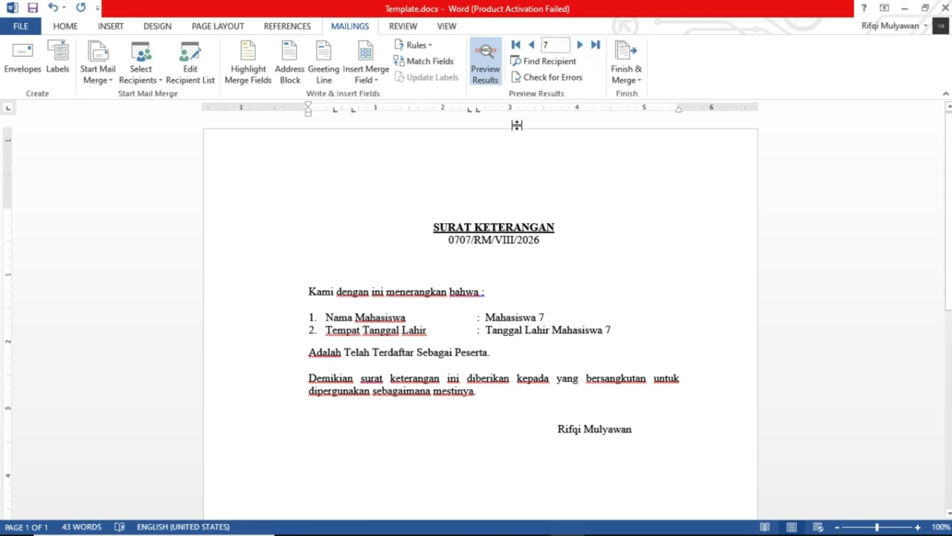
key("alt+Tab")
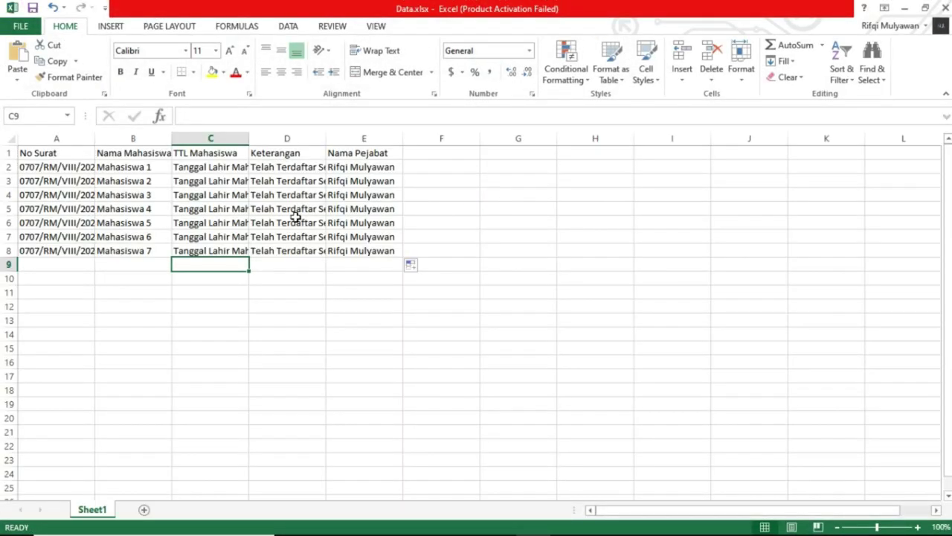
left_click(290, 237)
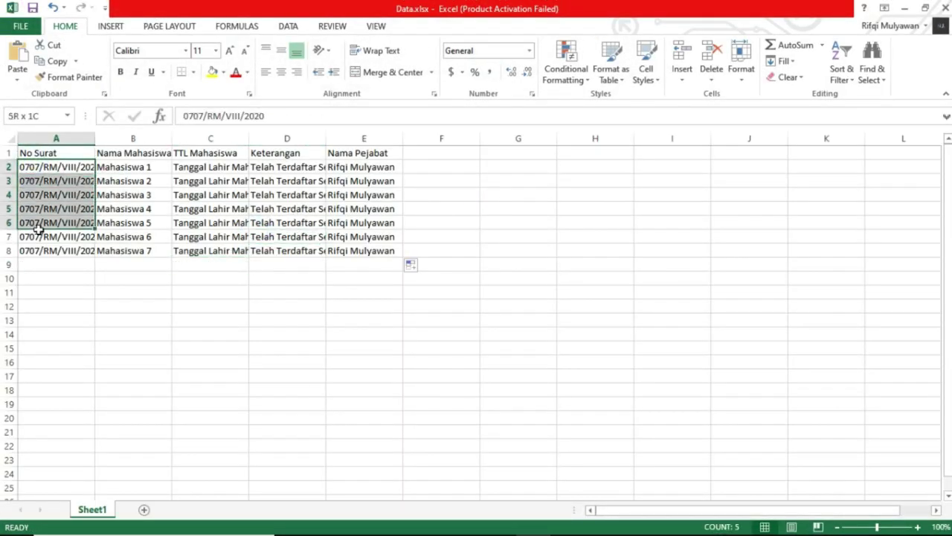
left_click_drag(30, 165, 38, 249)
left_click(55, 264)
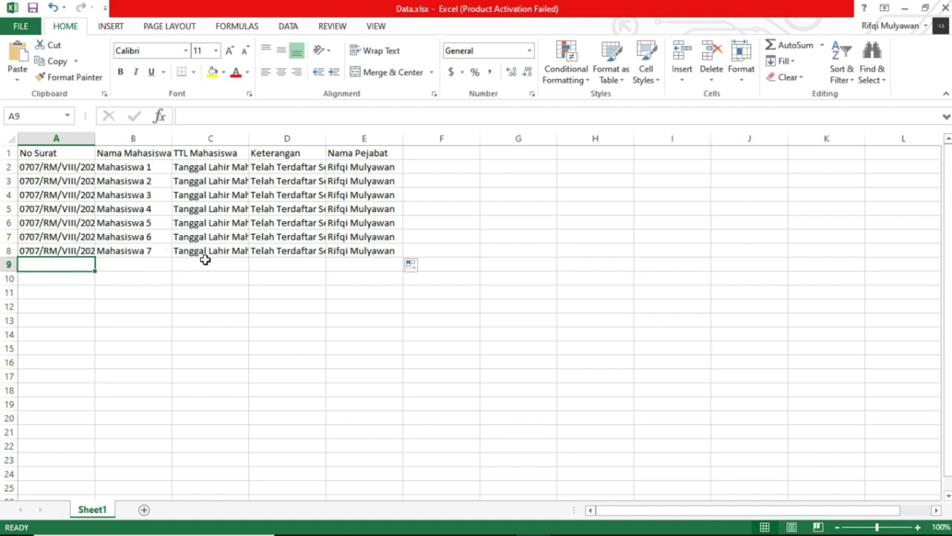
left_click(230, 238)
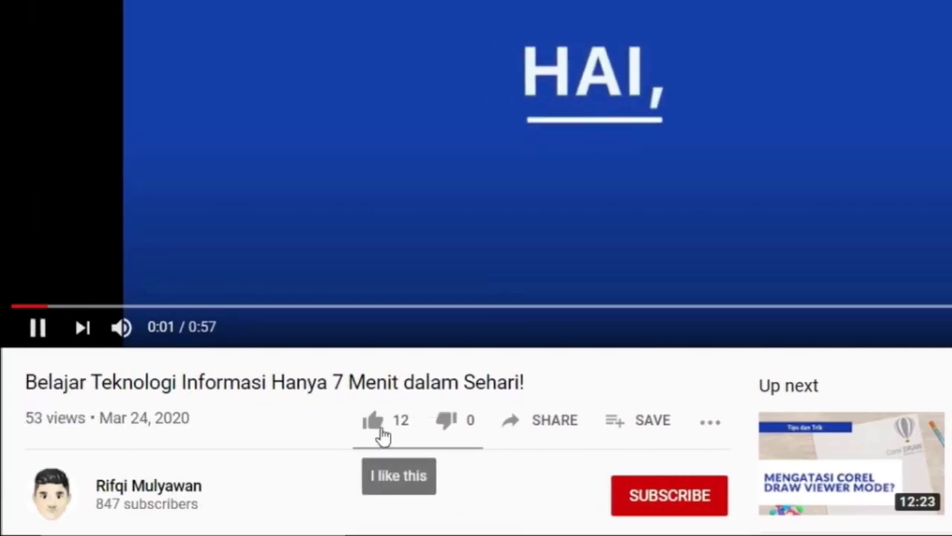
Like the video, subscribe to the channel, and set its notifications to All
left_click(378, 430)
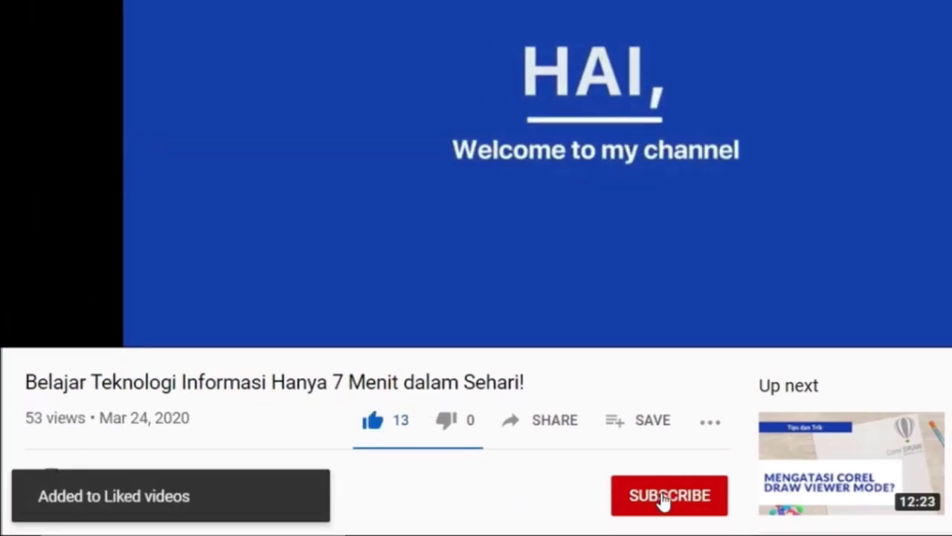
left_click(664, 496)
left_click(711, 497)
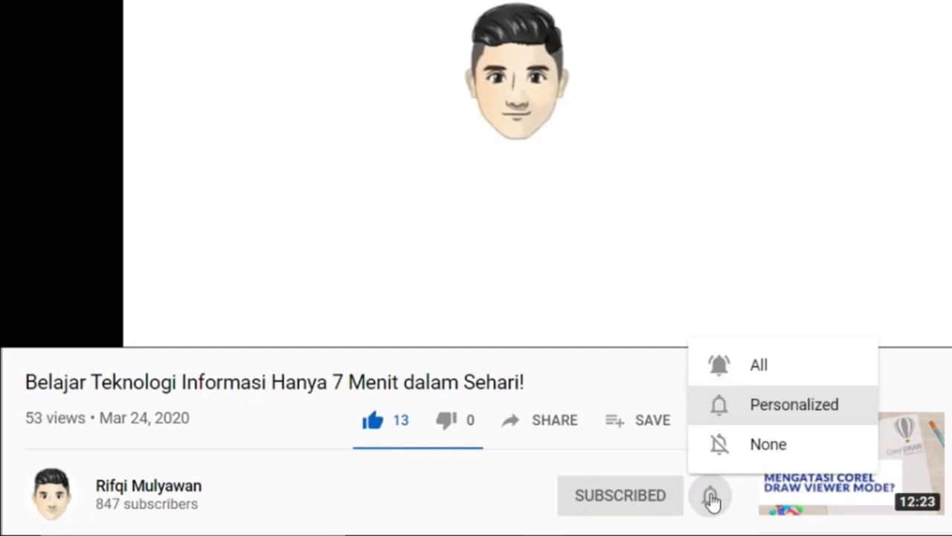
left_click(774, 369)
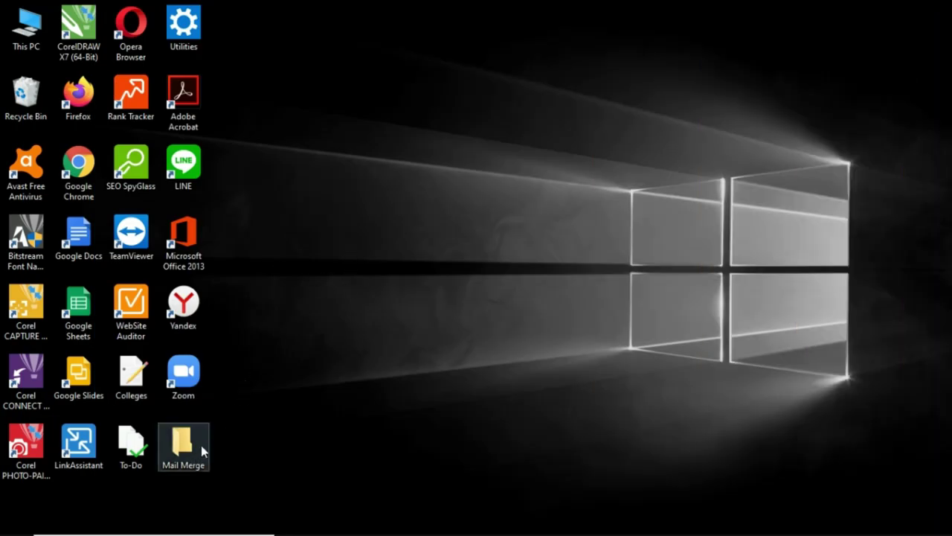
Open the desktop's Mail Merge folder and maximize its window
left_click(191, 447)
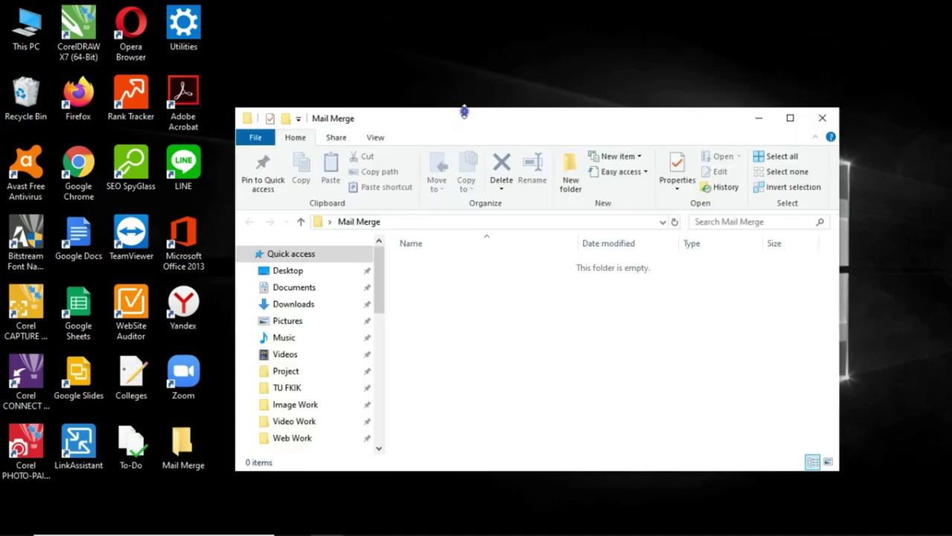
double_click(465, 121)
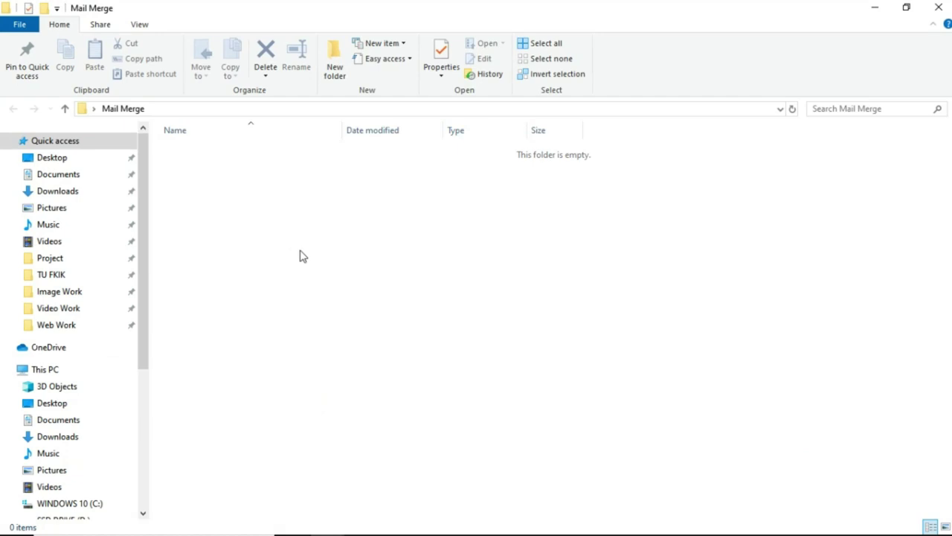
Create a new Word document in the folder named Template.docx
right_click(260, 201)
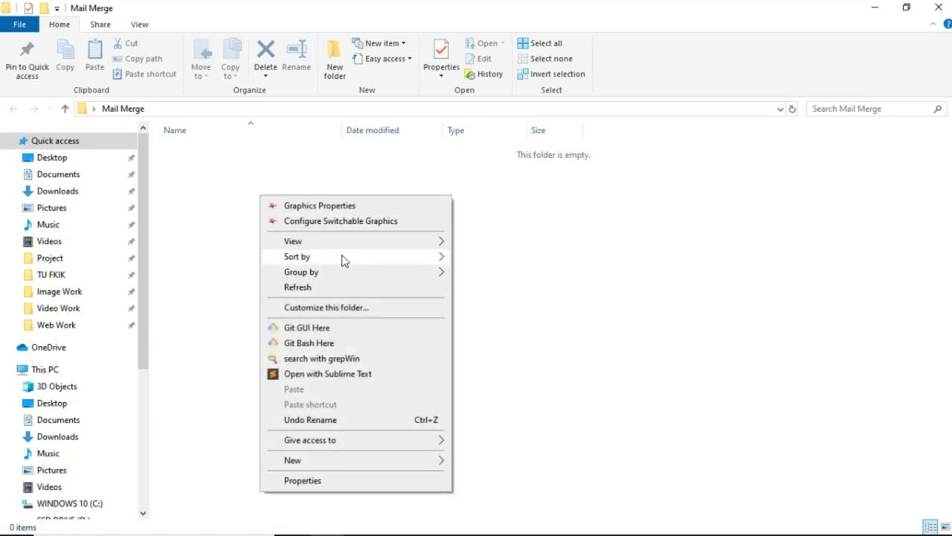
mouse_move(413, 464)
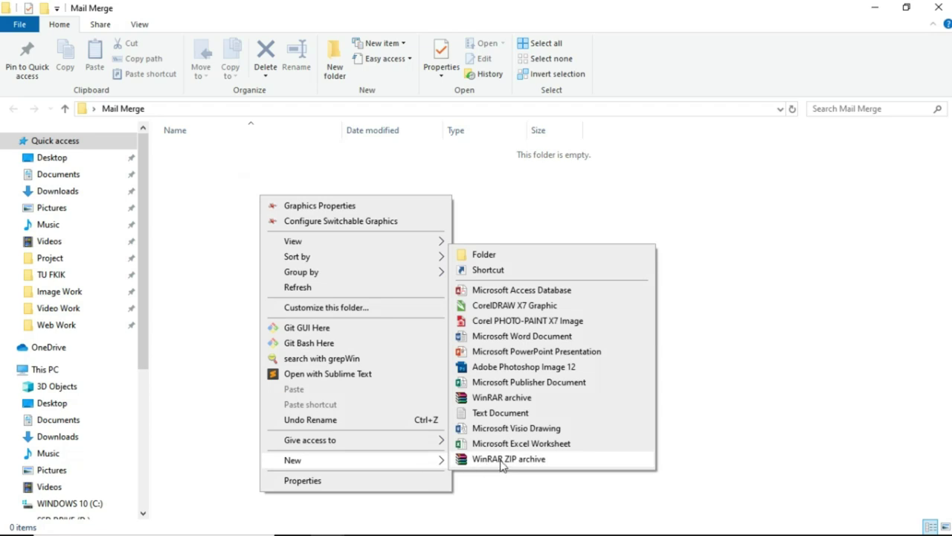
left_click(519, 339)
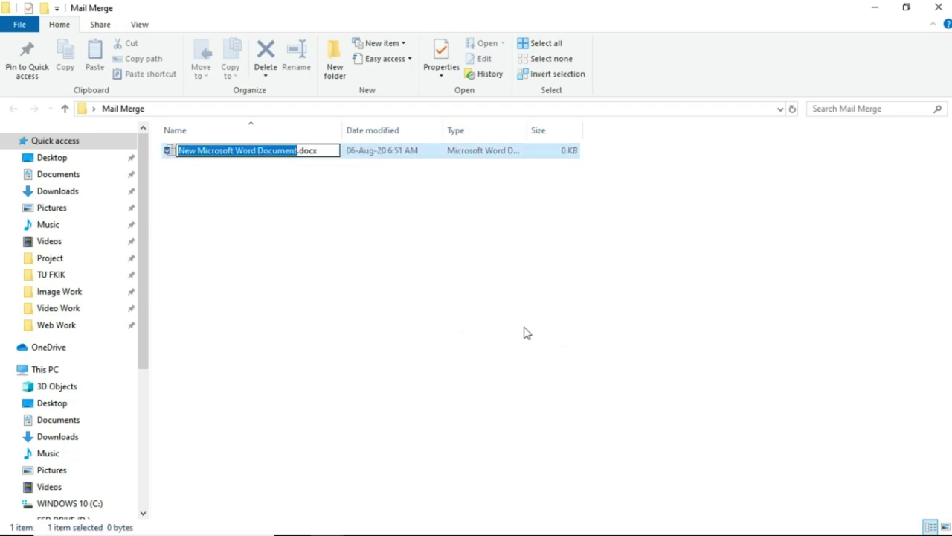
type("Dokumen")
key("shift+Home")
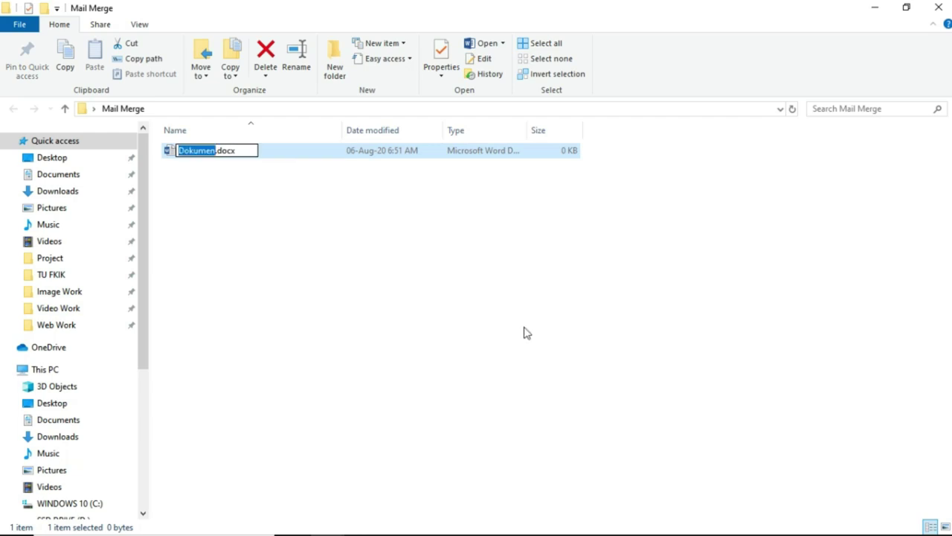
type("File")
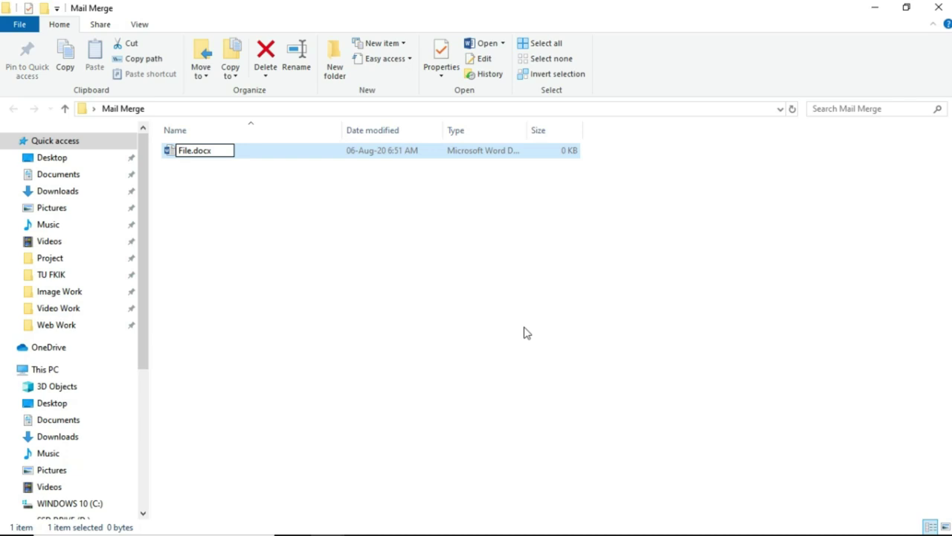
type("Template")
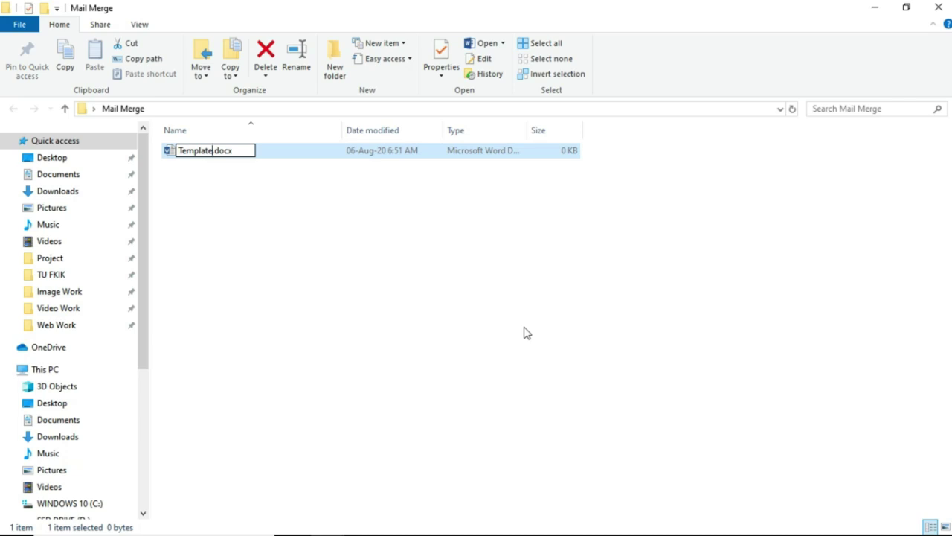
key("Return")
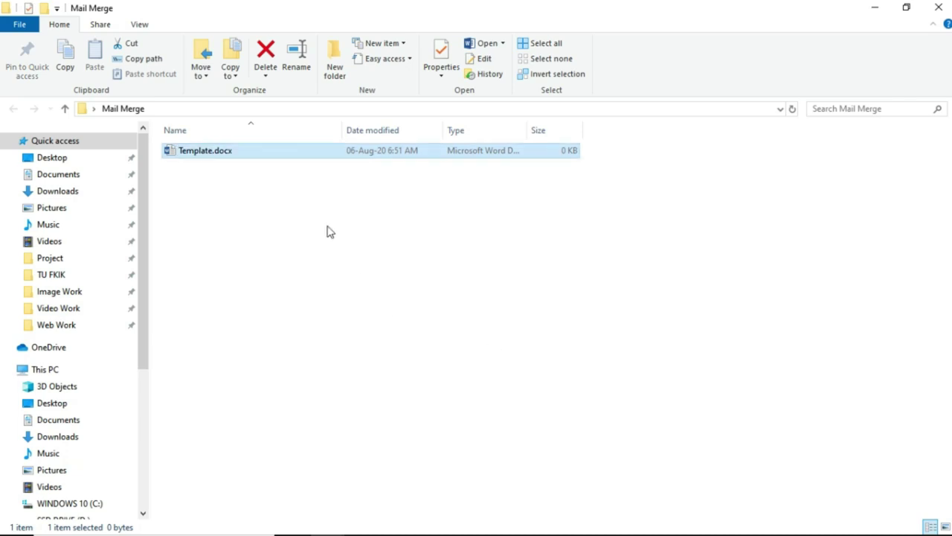
left_click(266, 224)
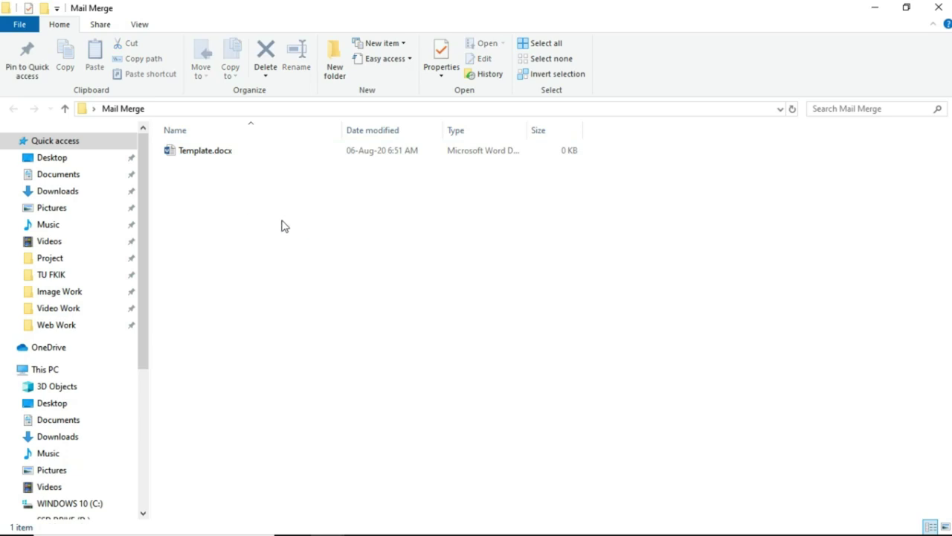
Create a new Excel worksheet in the folder named Data.xlsx
right_click(283, 224)
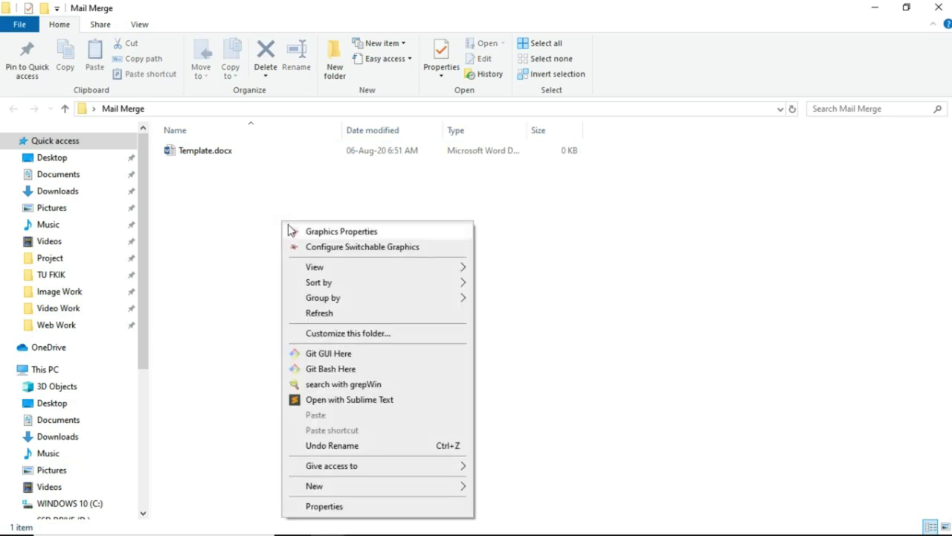
mouse_move(451, 486)
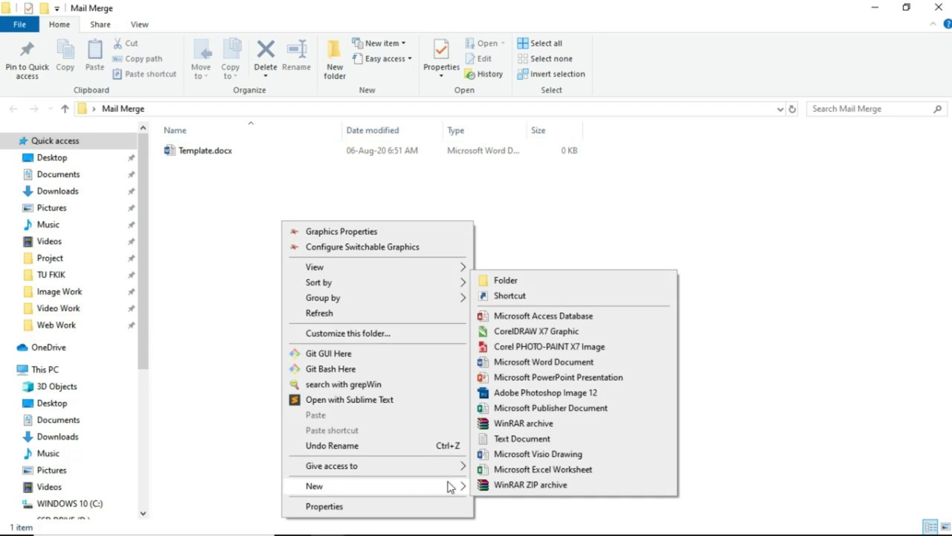
left_click(531, 470)
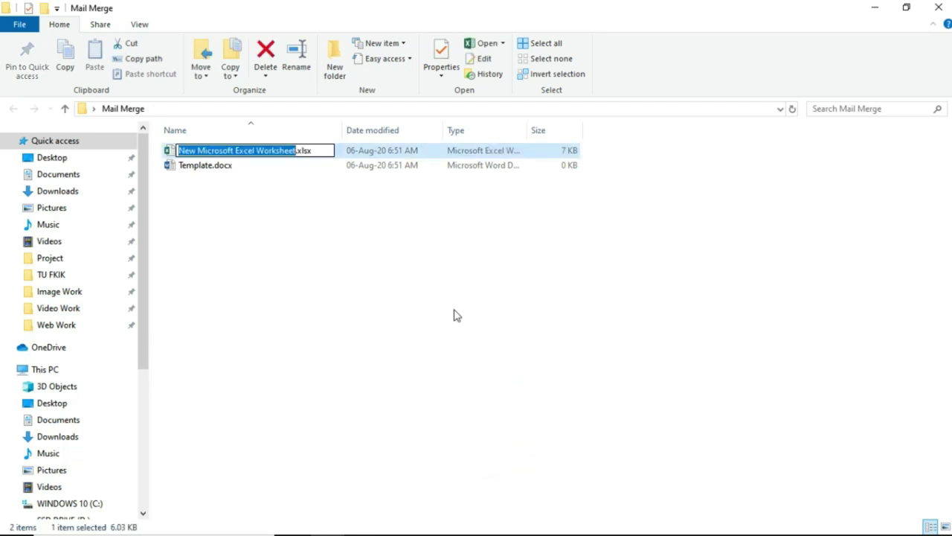
type("Data")
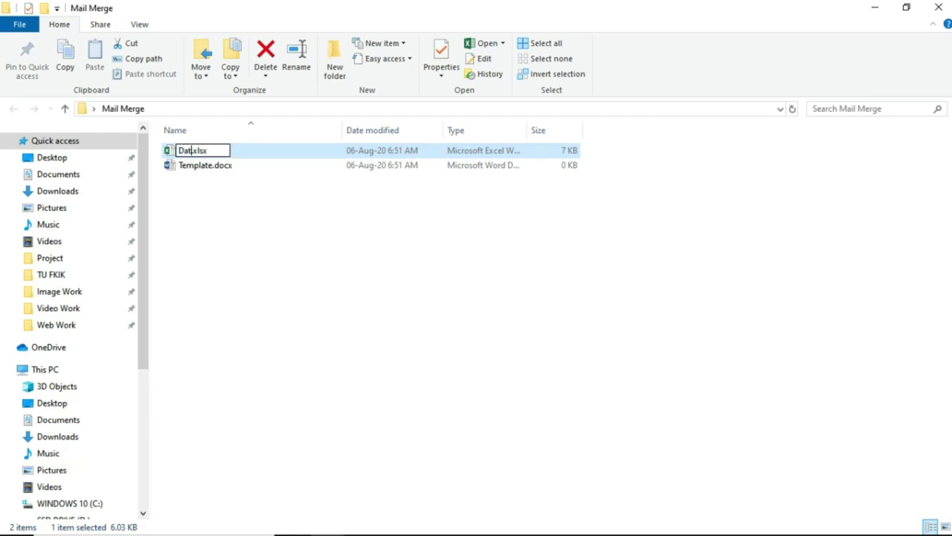
key("Return")
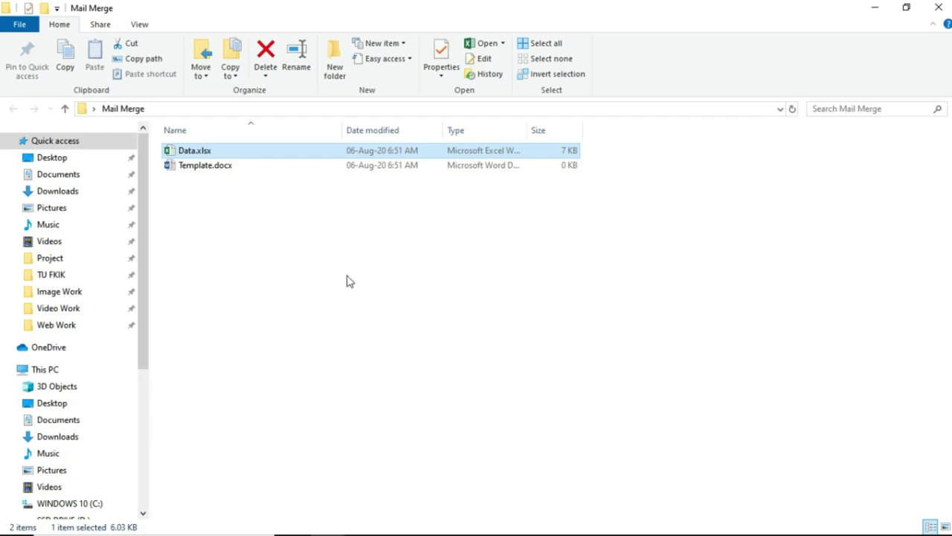
left_click(317, 265)
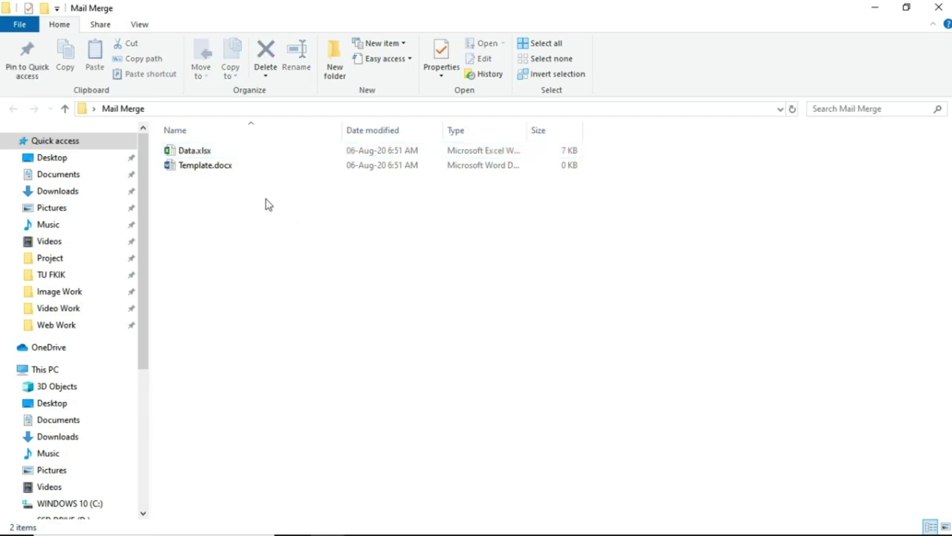
Open Template.docx, paste in the SURAT KETERANGAN letter text, and dismiss the activation notice
double_click(201, 169)
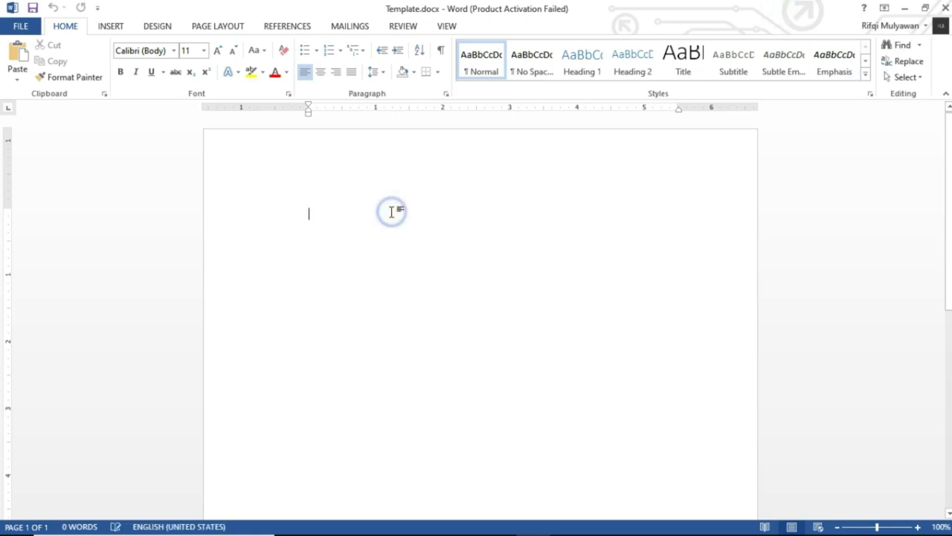
key("ctrl+v")
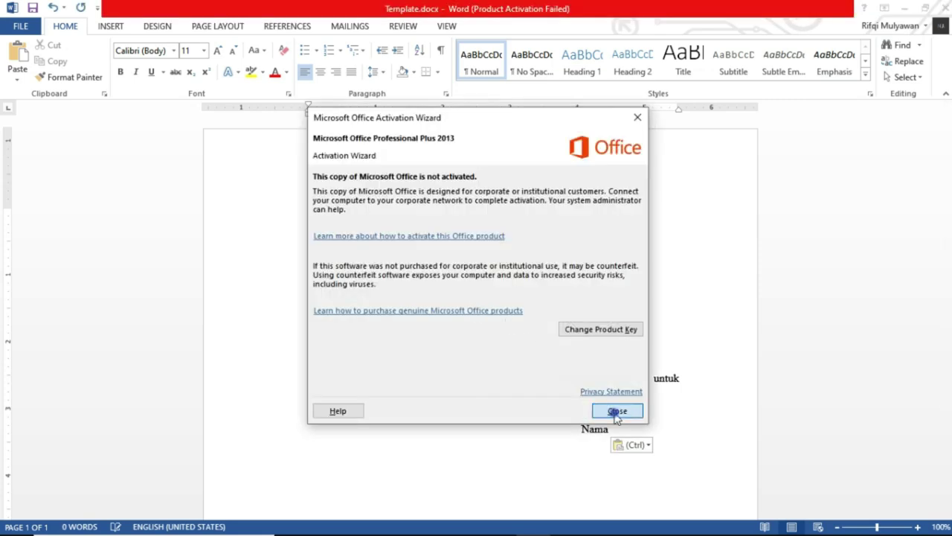
left_click(615, 410)
left_click(515, 267)
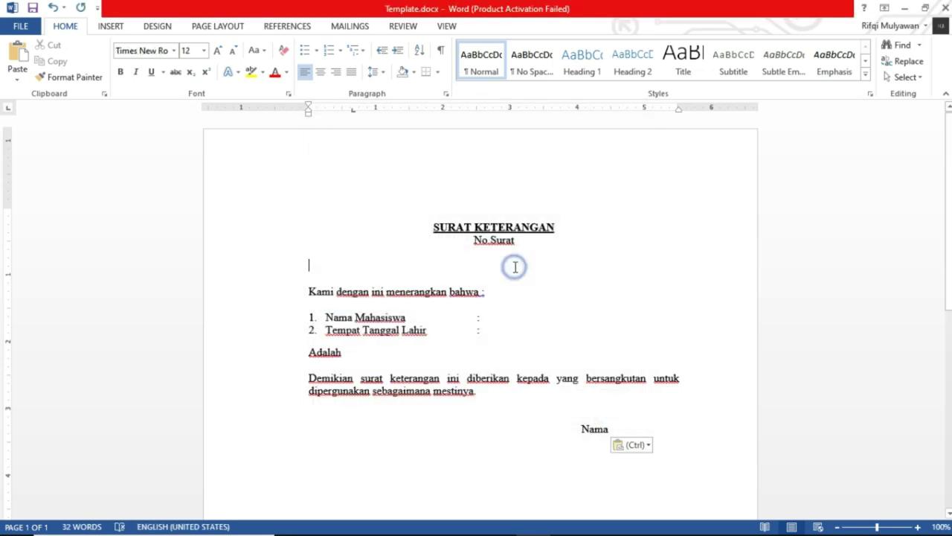
scroll(515, 267, "down", 1)
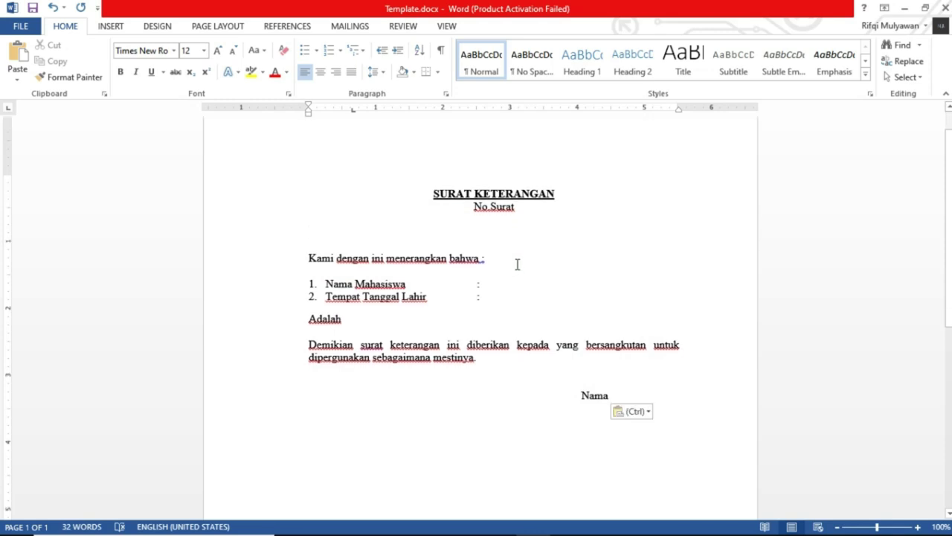
left_click_drag(474, 208, 523, 206)
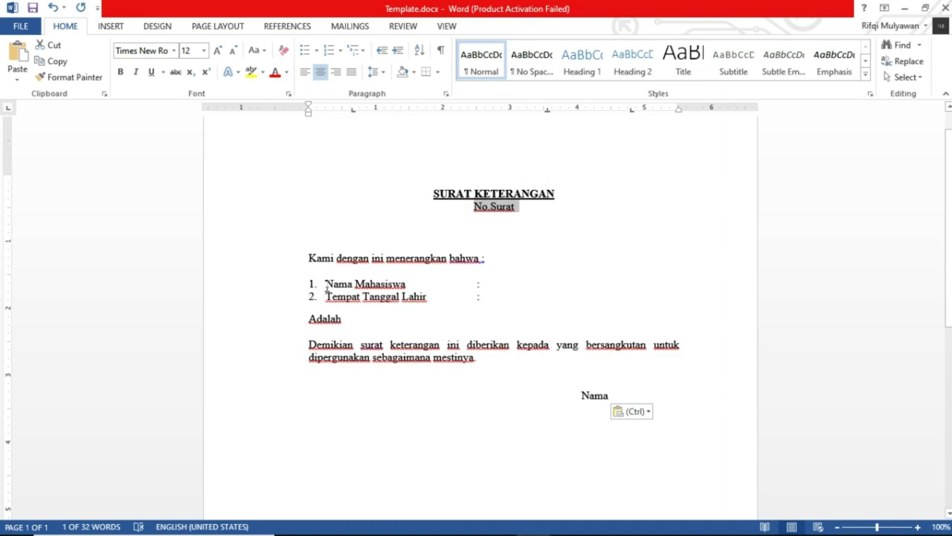
left_click_drag(326, 284, 406, 284)
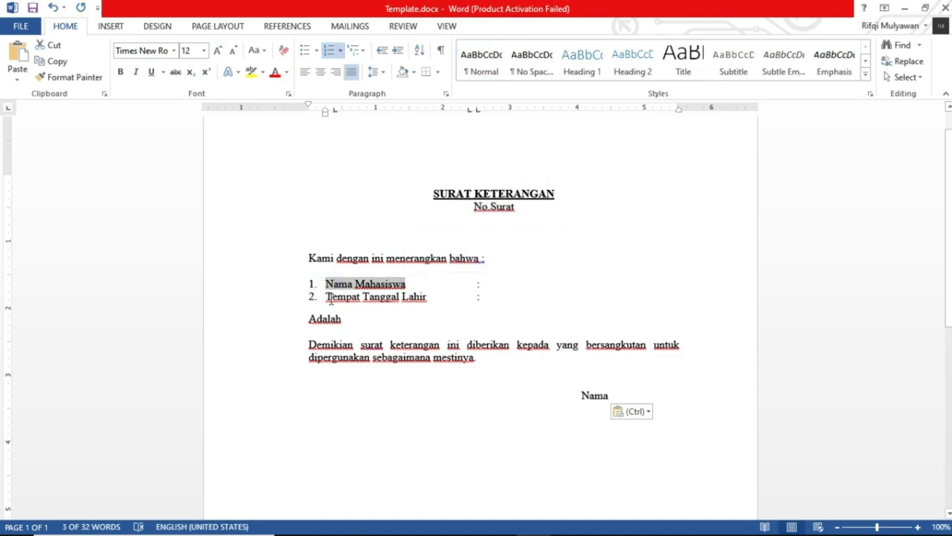
left_click_drag(326, 297, 426, 297)
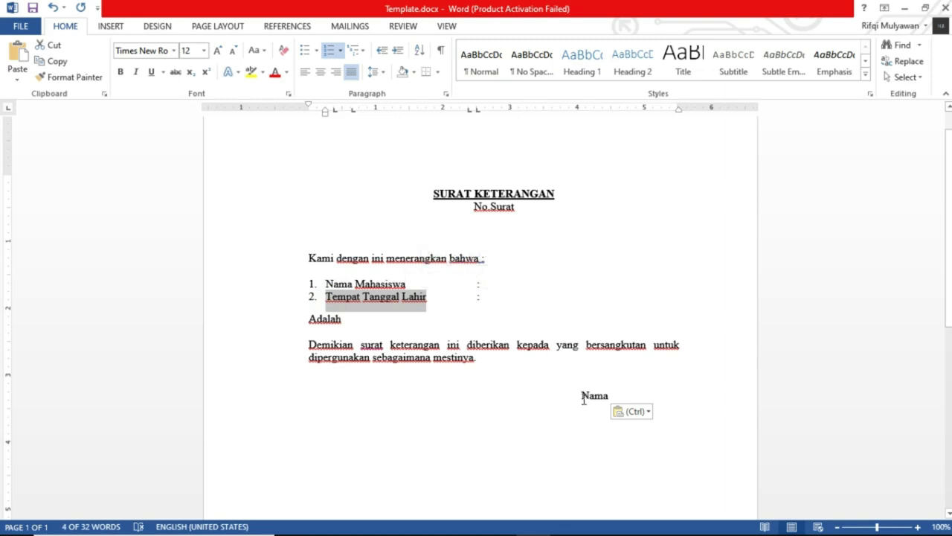
left_click_drag(582, 396, 609, 397)
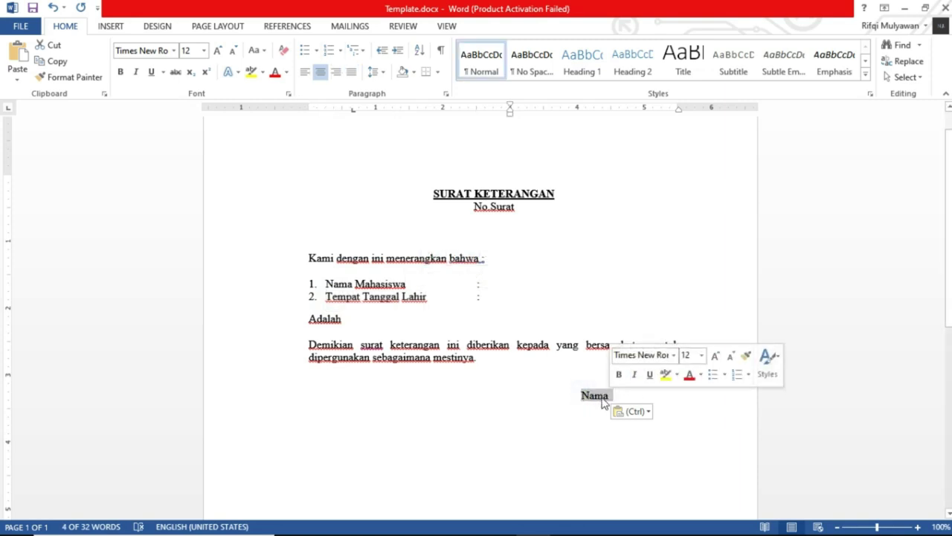
left_click(594, 396)
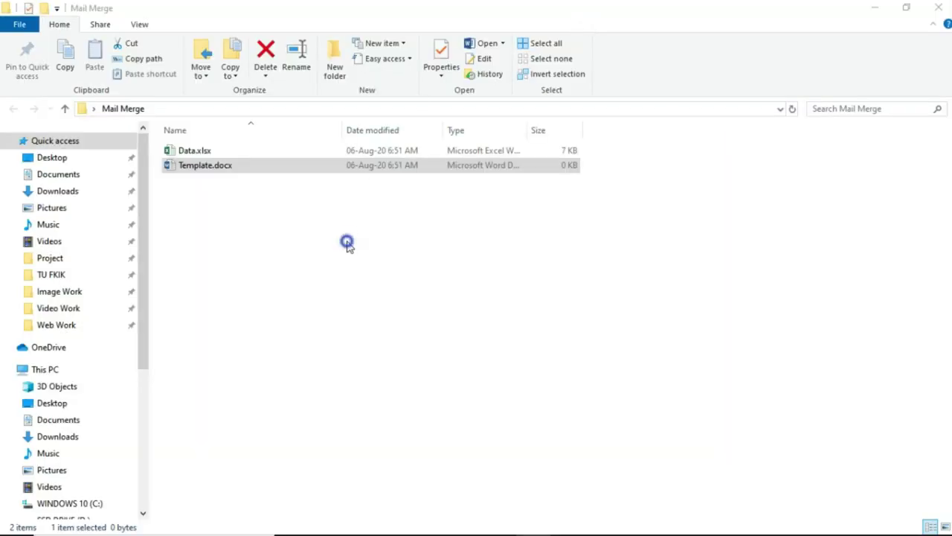
Open Data.xlsx from the Mail Merge folder and close the activation wizard
left_click(346, 238)
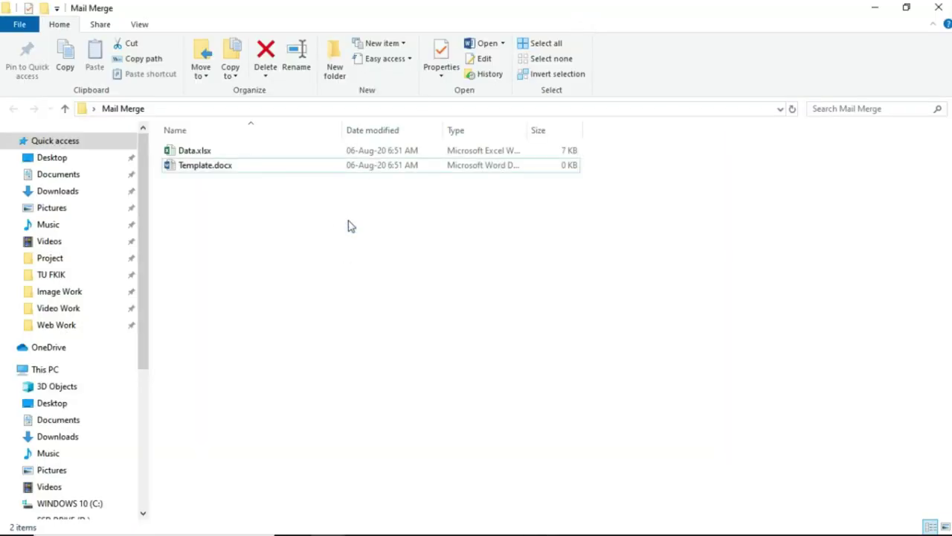
double_click(210, 153)
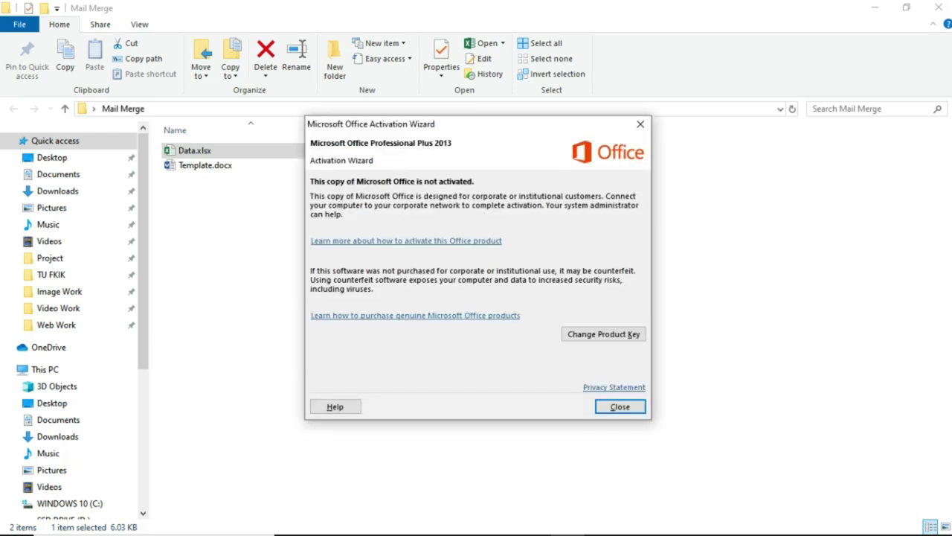
left_click(615, 406)
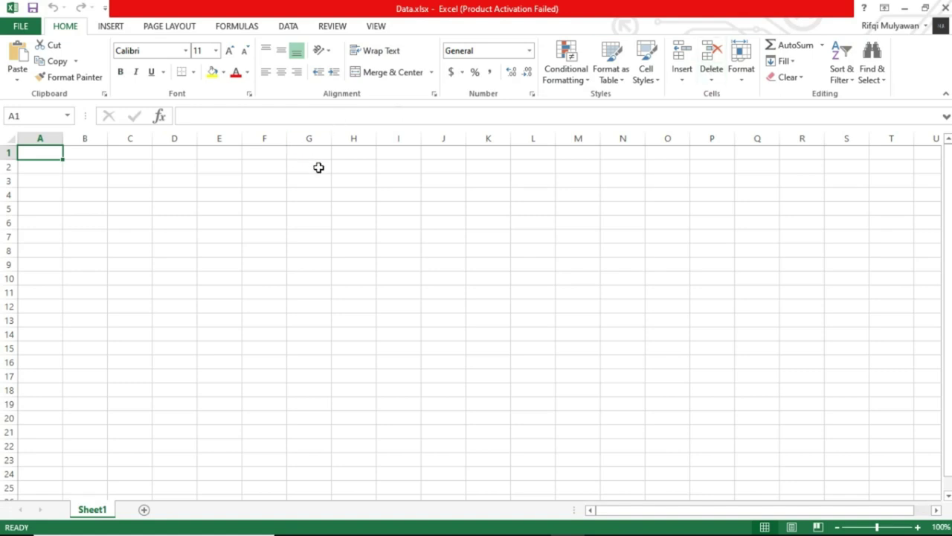
Enter headings No Surat, Nama Mahasiswa, TTL Mahasiswa, Keterangan, Nama Pejabat across A1:E1
type("N")
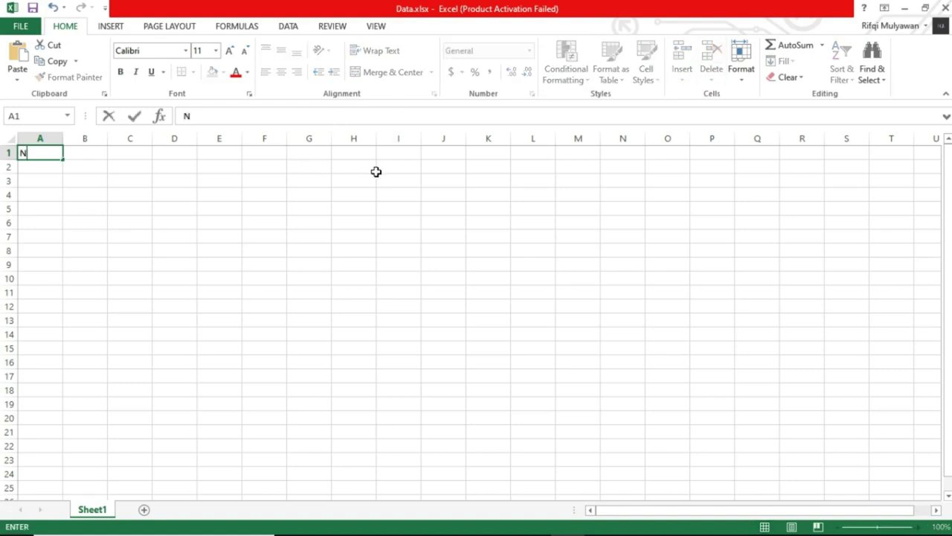
type("o Surat")
key("Tab")
type("Nama Mahasiswa")
key("Tab")
type("TTL")
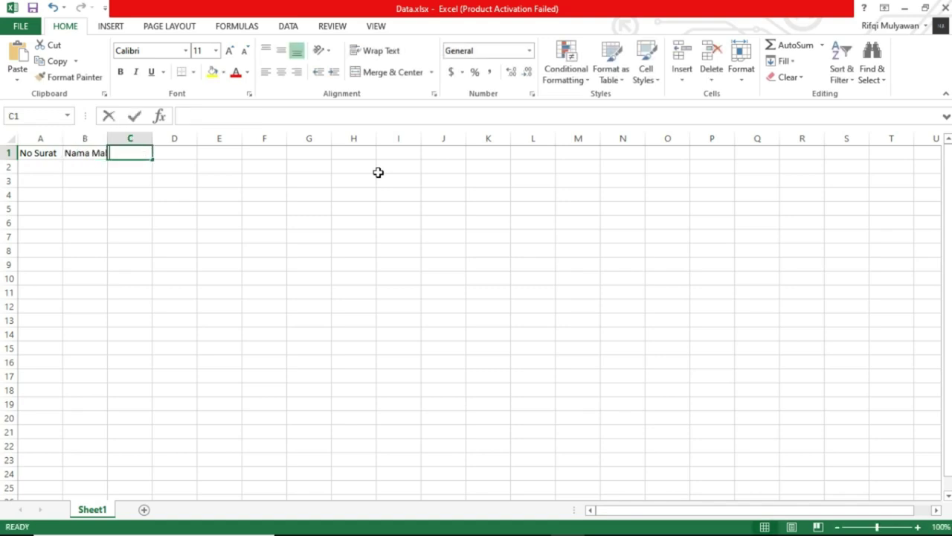
type(" Mahasiswa")
key("ctrl+Return")
key("Tab")
type("Keterangan")
key("Tab")
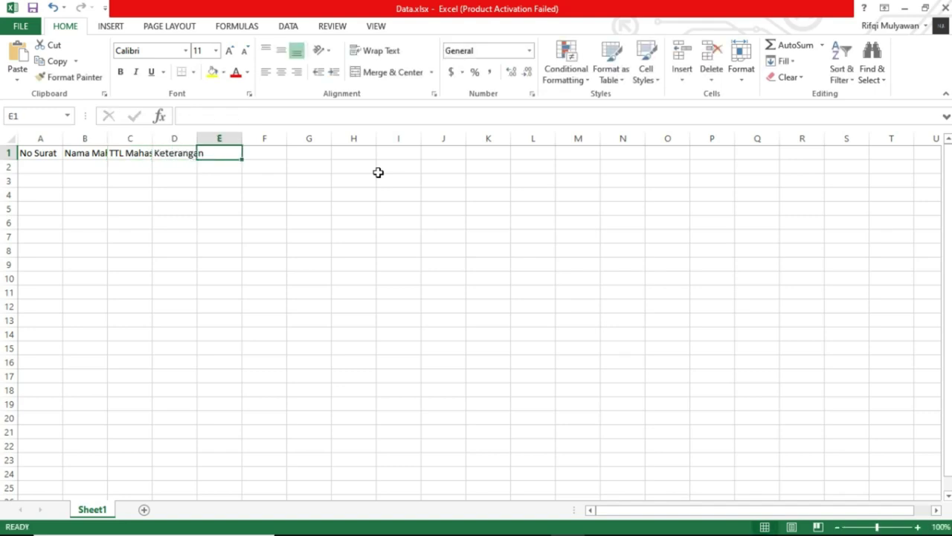
type("Nama ")
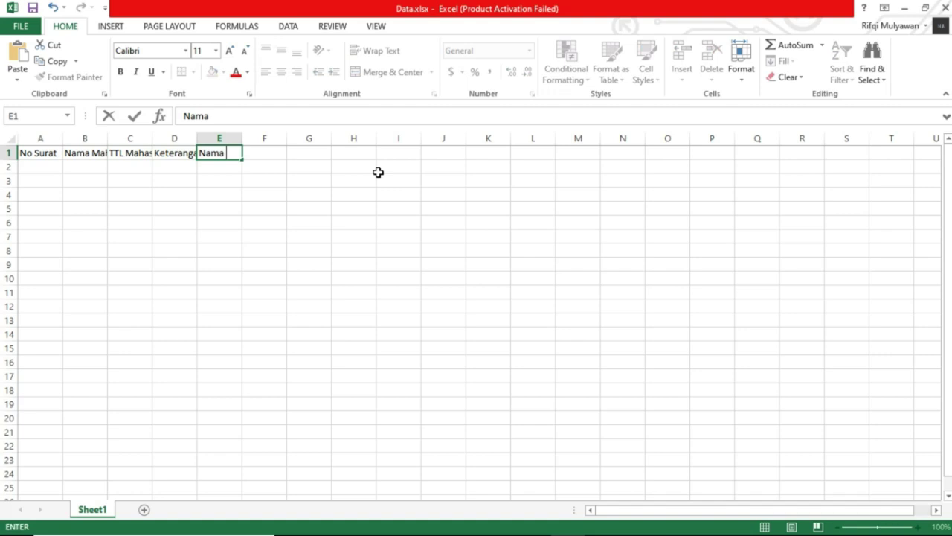
type("Pejabat")
left_click(378, 172)
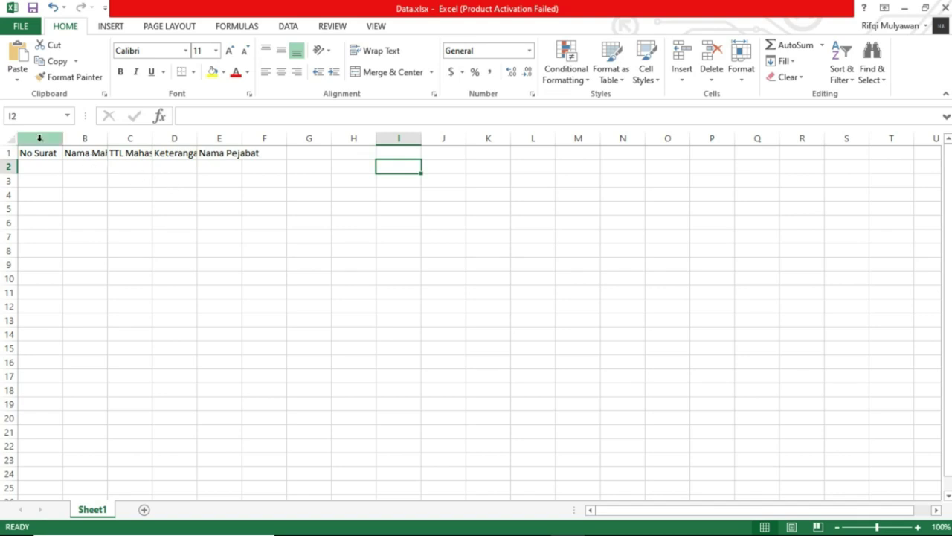
left_click(46, 170)
Set every column's width to 15, then select cell A2
key("ctrl+a")
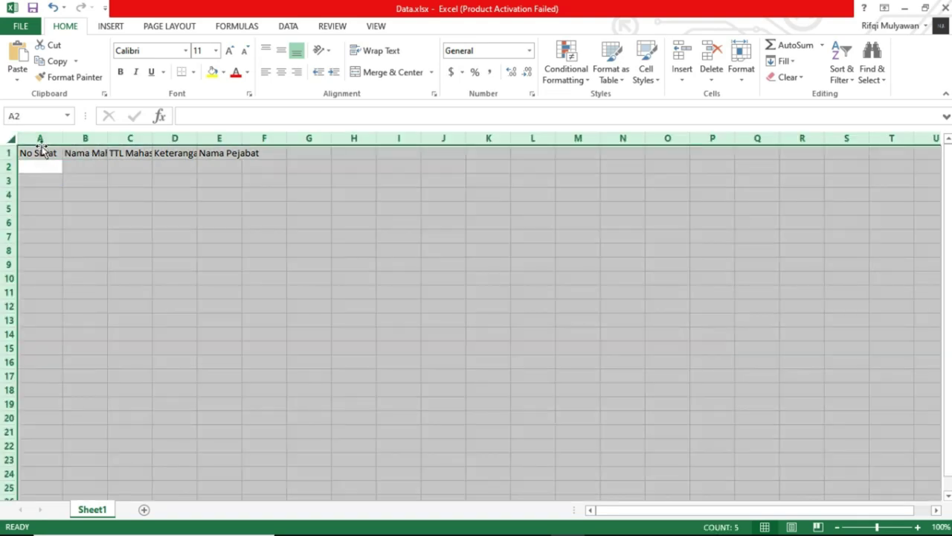
right_click(40, 139)
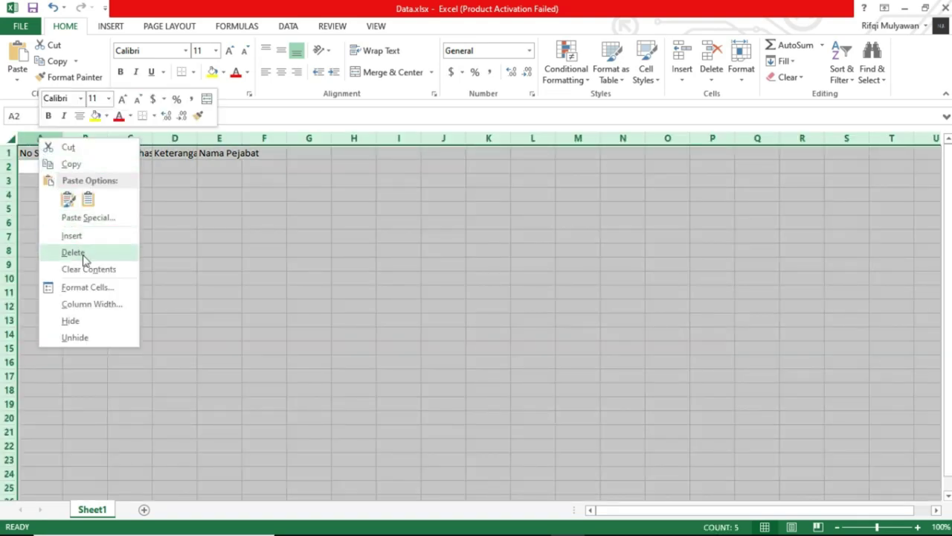
left_click(92, 304)
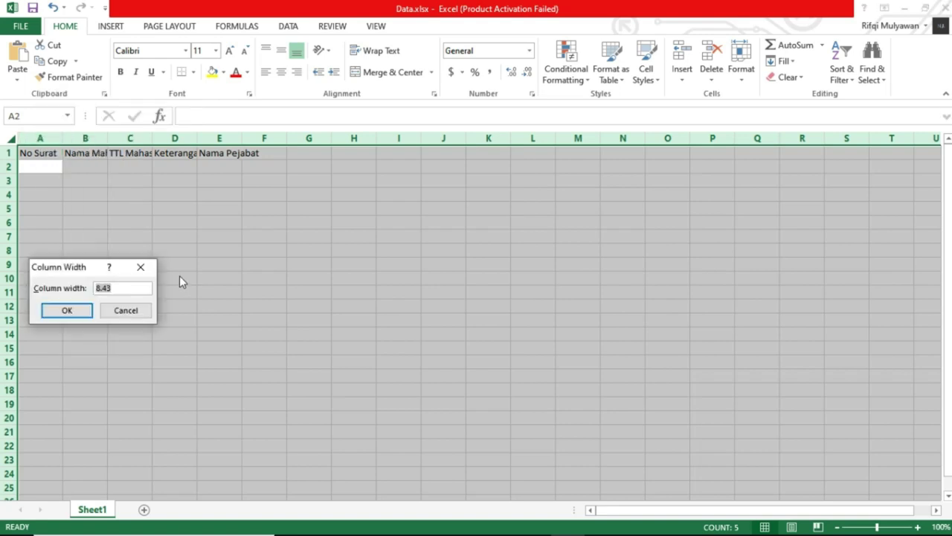
type("15")
key("Return")
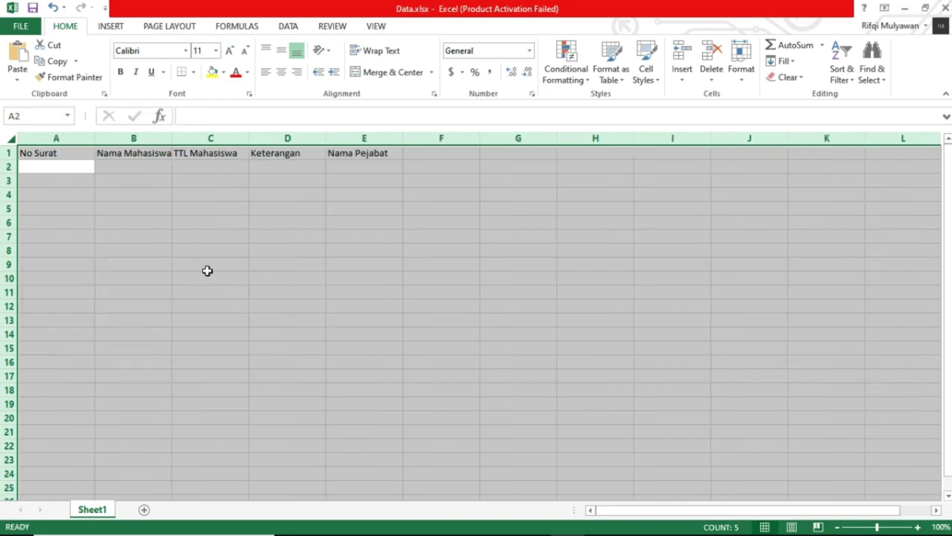
left_click(203, 248)
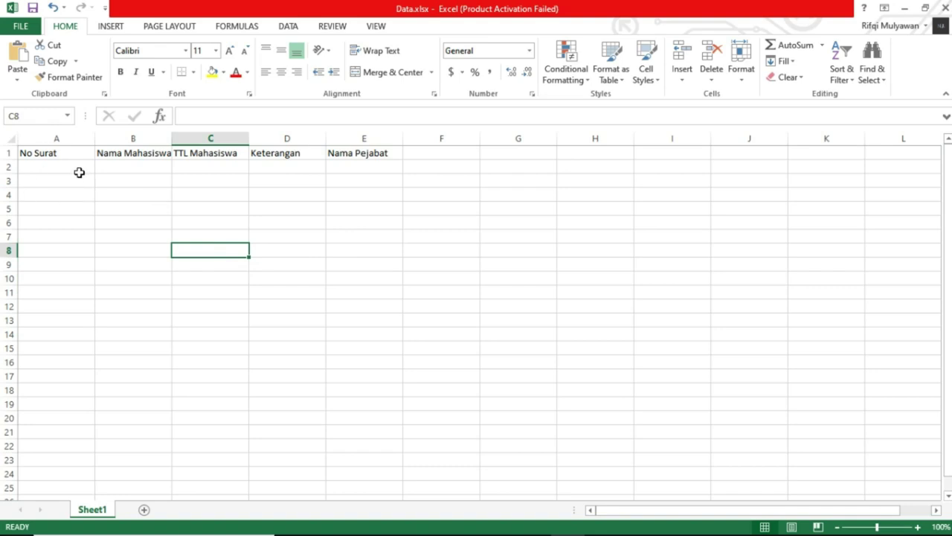
left_click(78, 172)
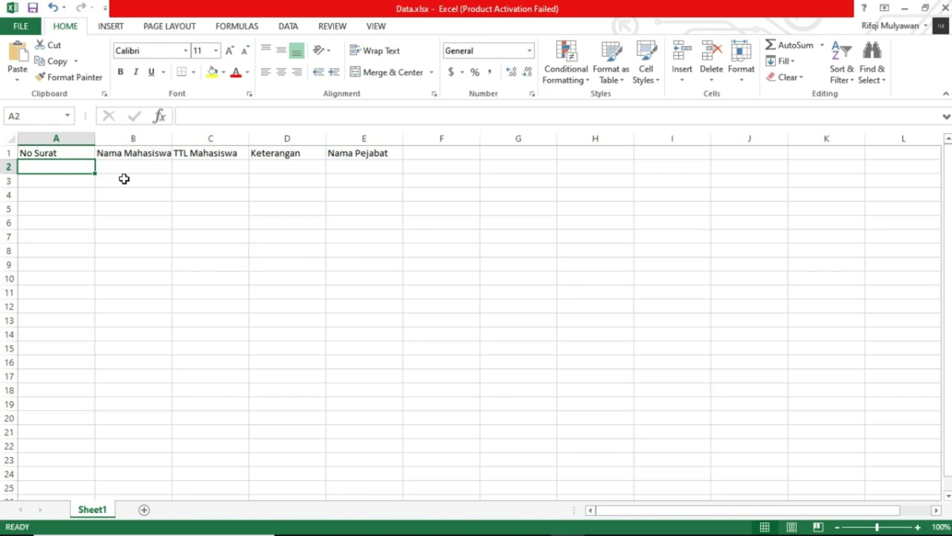
Enter letter number 0707 RM/VIII/2020 in A2 and Mahasiswa 1 in B2
type("0707/")
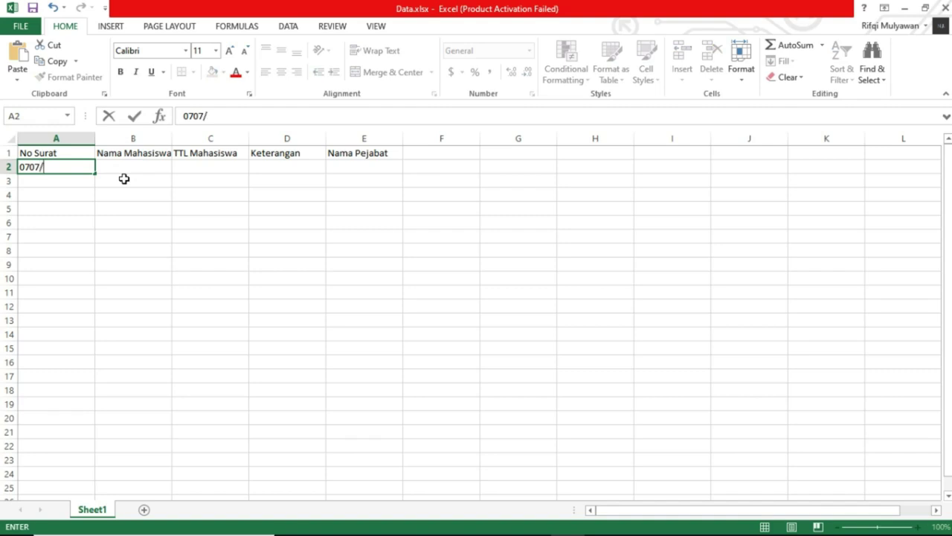
type("RM/")
type("VIII")
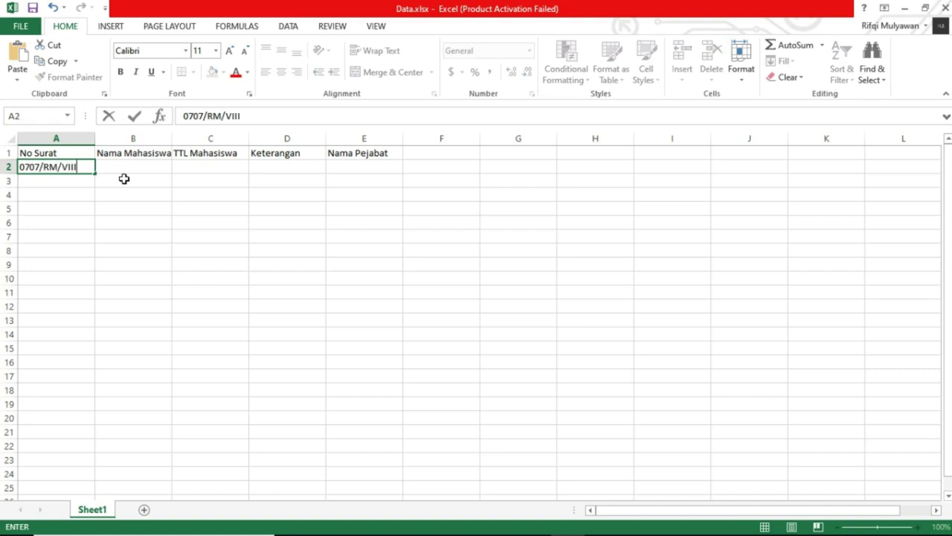
type("/2020")
key("Return")
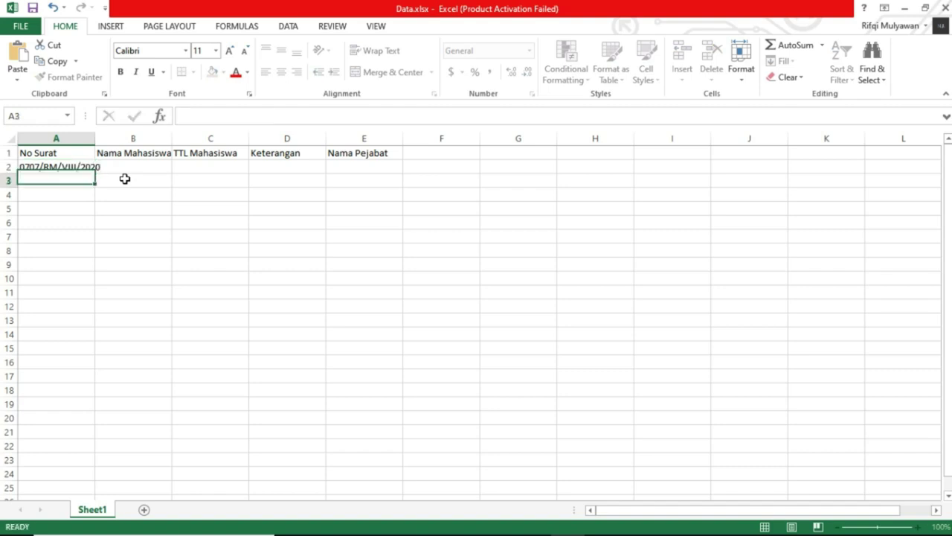
key("Right")
key("Up")
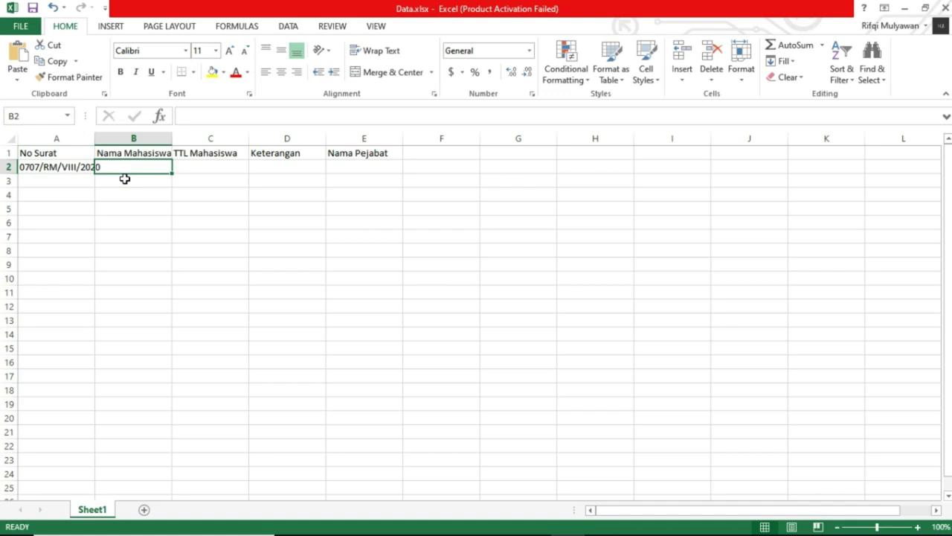
type("Mahasiswa 1")
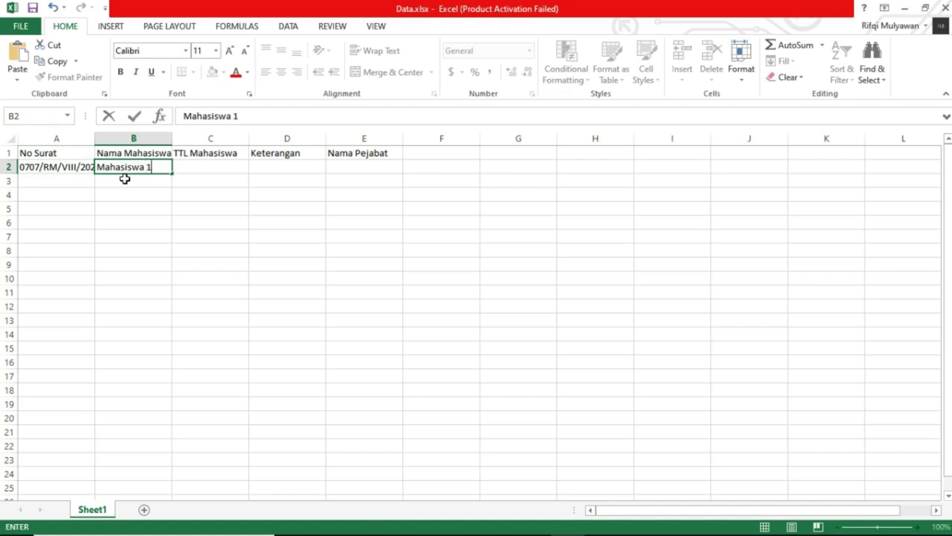
key("Return")
key("Right")
key("Right")
key("Up")
key("Left")
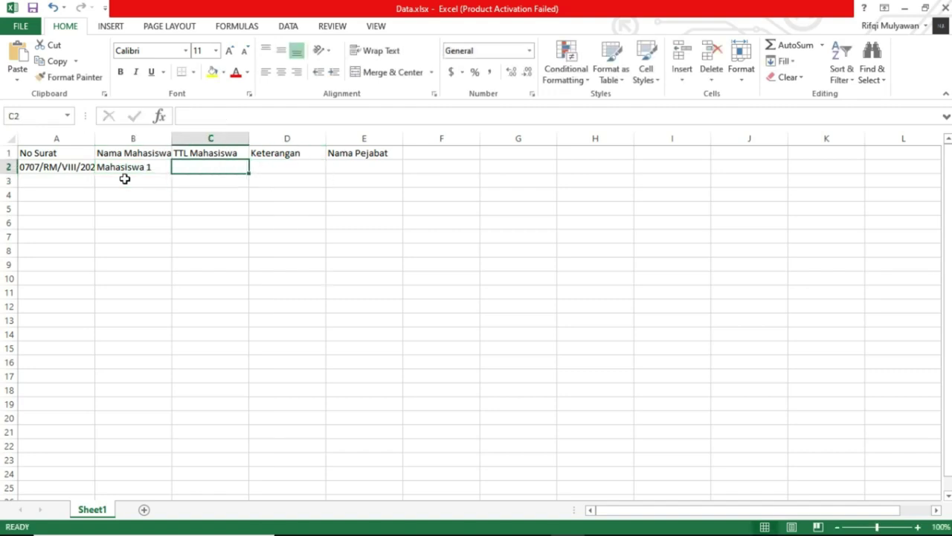
Fill C2 'Tanggal Lahir Mahasiswa', D2 'Telah Terdaftar Sebagai Peserta', and E2 with the official's name
type("T")
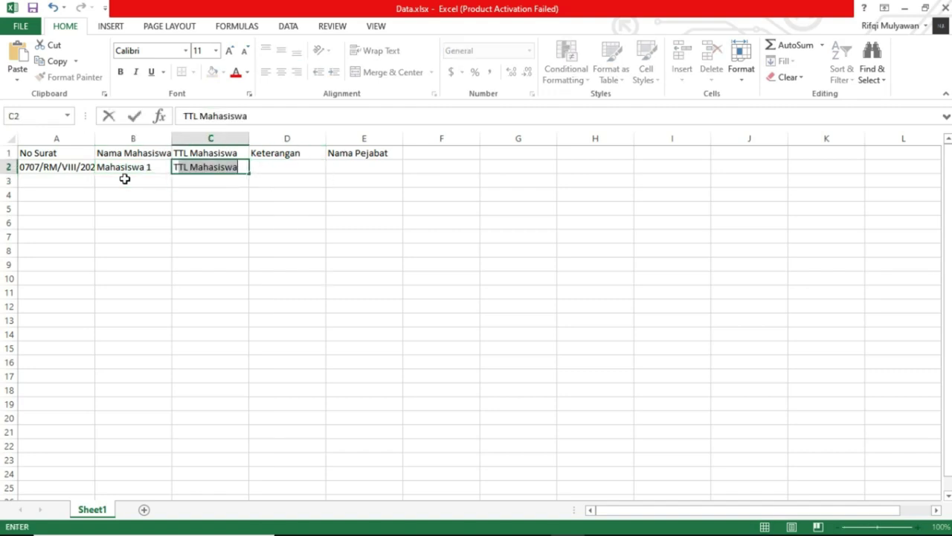
type("anggal Lahir Mahasiswa 1")
key("Tab")
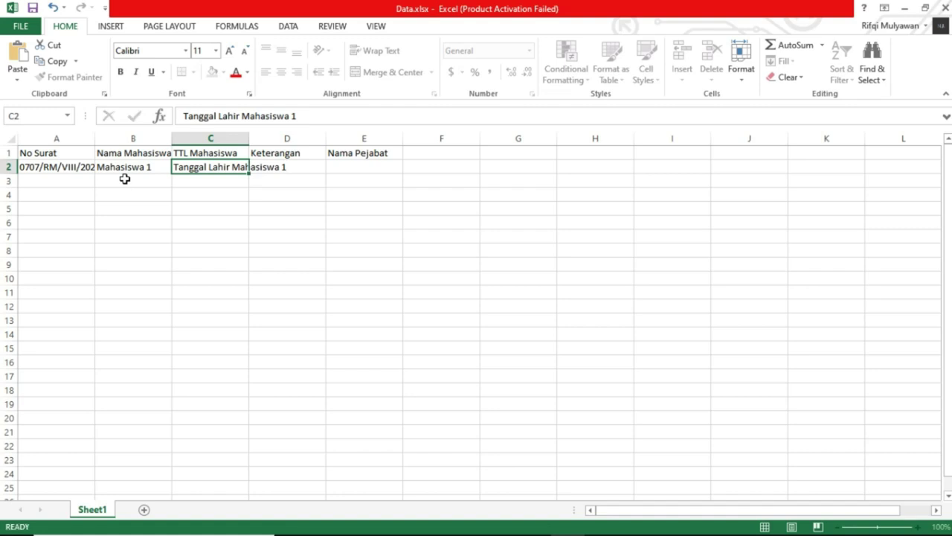
type("Telah Terdaftar ")
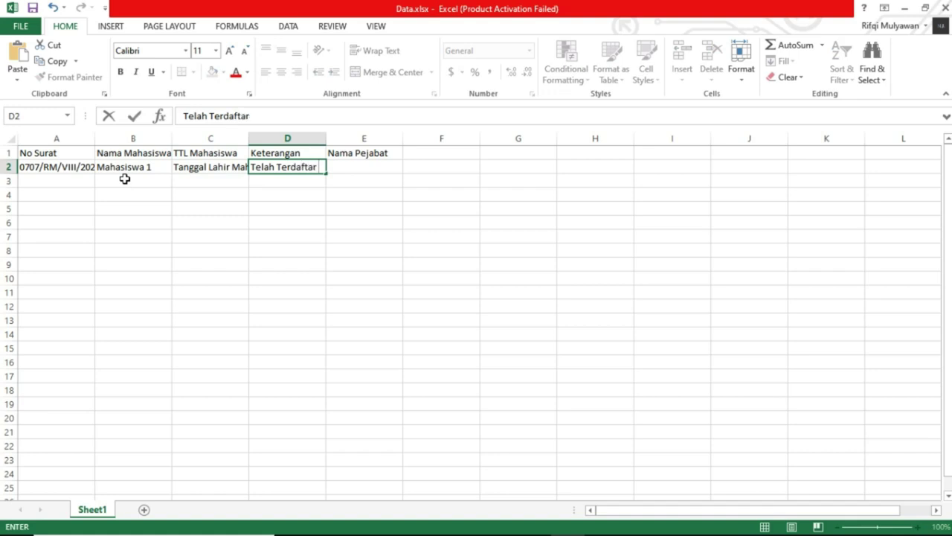
type("Sebaga")
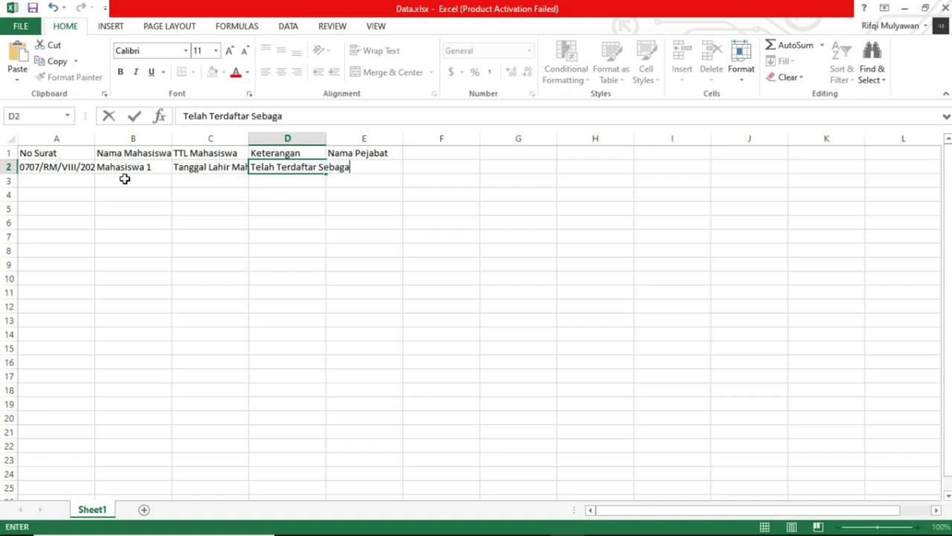
type("i Peserta")
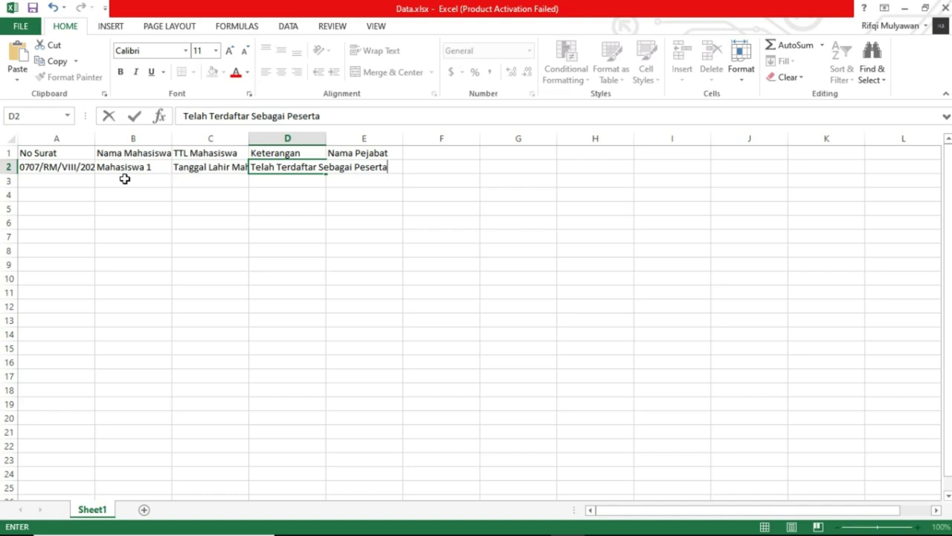
key("Return")
key("Right")
key("Right")
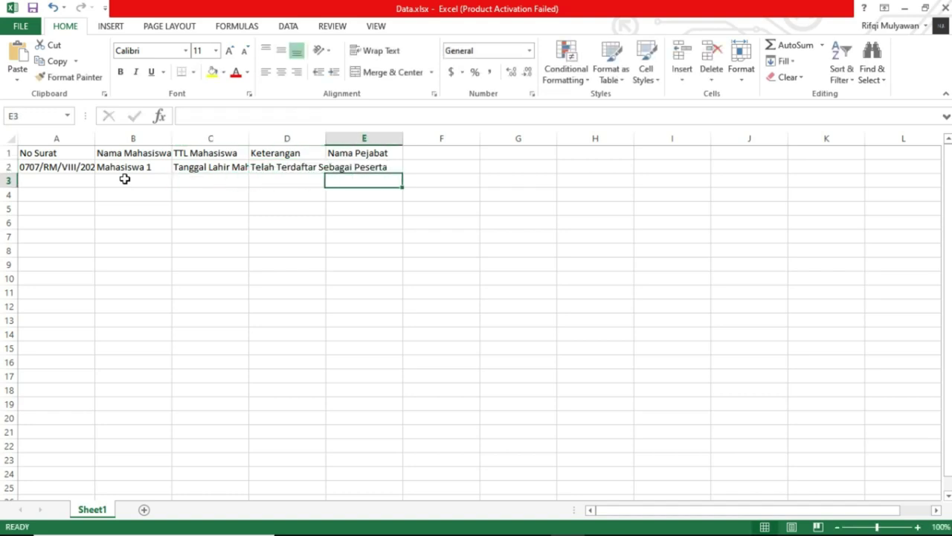
key("Up")
type("Rifqi Mulyawan")
key("Return")
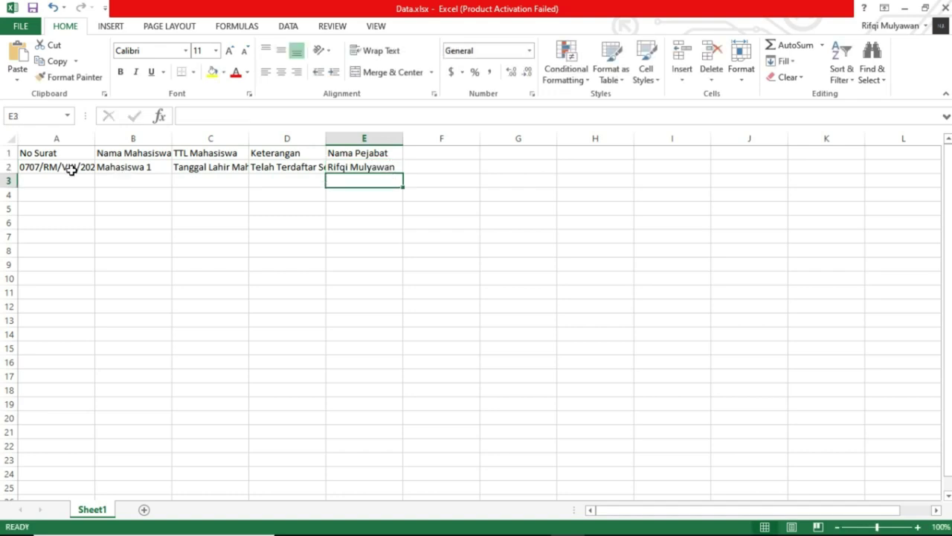
Fill the A2:E2 record down to row 8 so rows list Mahasiswa 1 through 7
left_click_drag(70, 169, 108, 172)
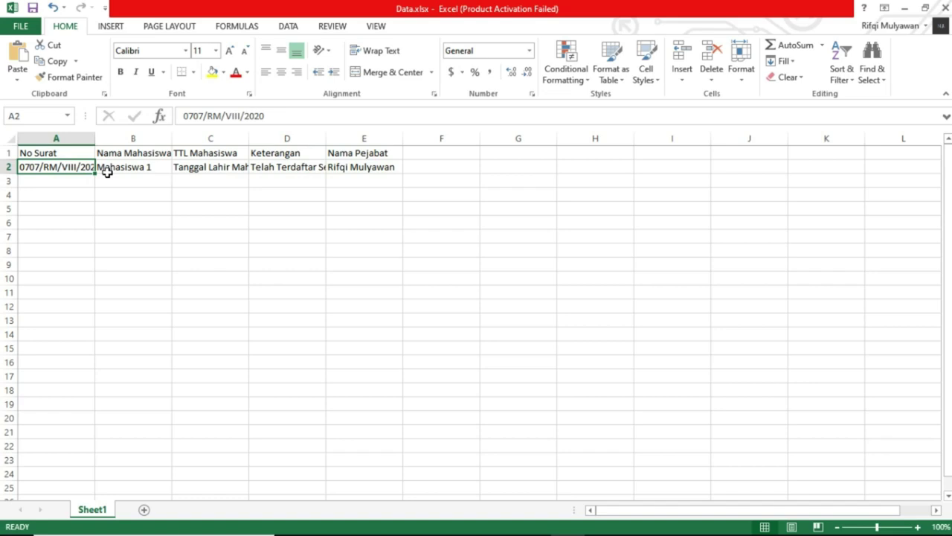
key("shift+Right")
key("shift+Right")
key("shift+Right")
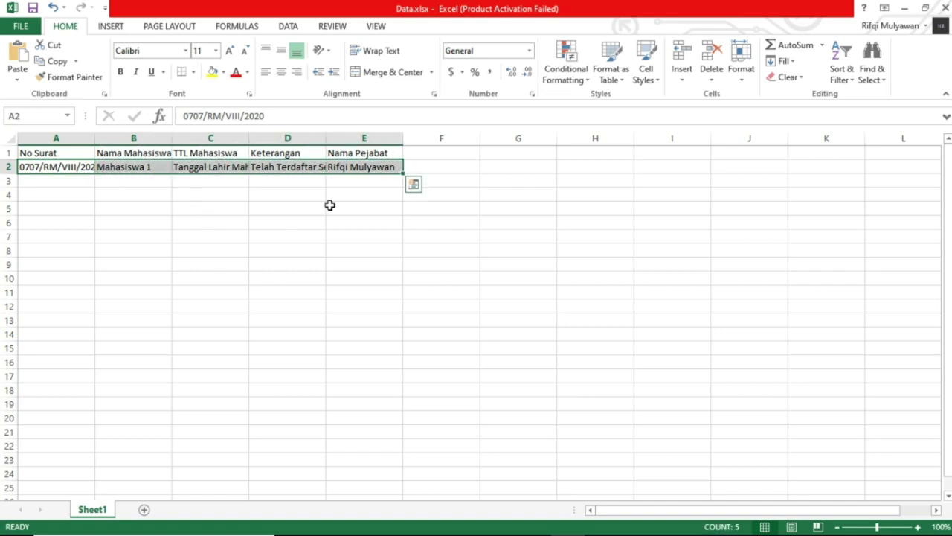
mouse_move(399, 172)
left_mouse_down()
mouse_move(397, 246)
mouse_move(408, 253)
left_mouse_up()
left_click(236, 267)
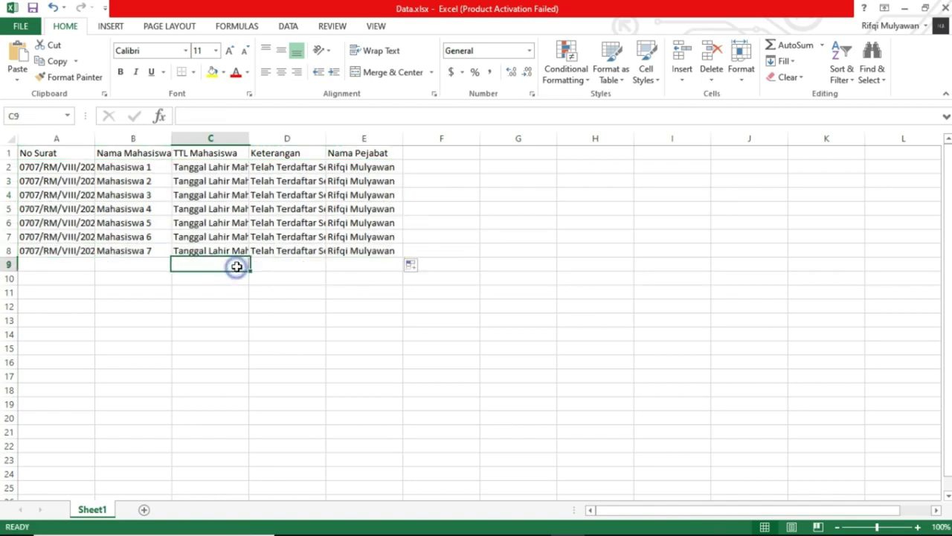
left_click(214, 172)
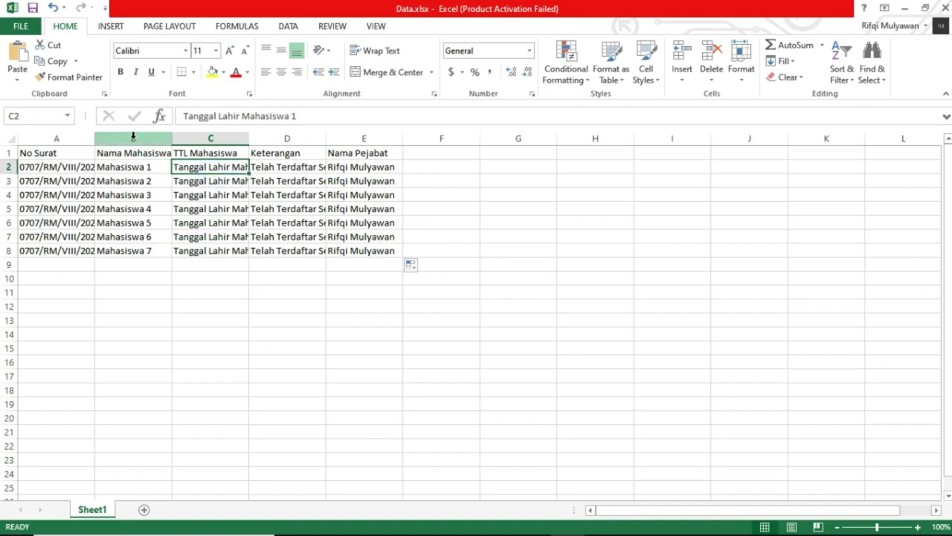
left_click(249, 269)
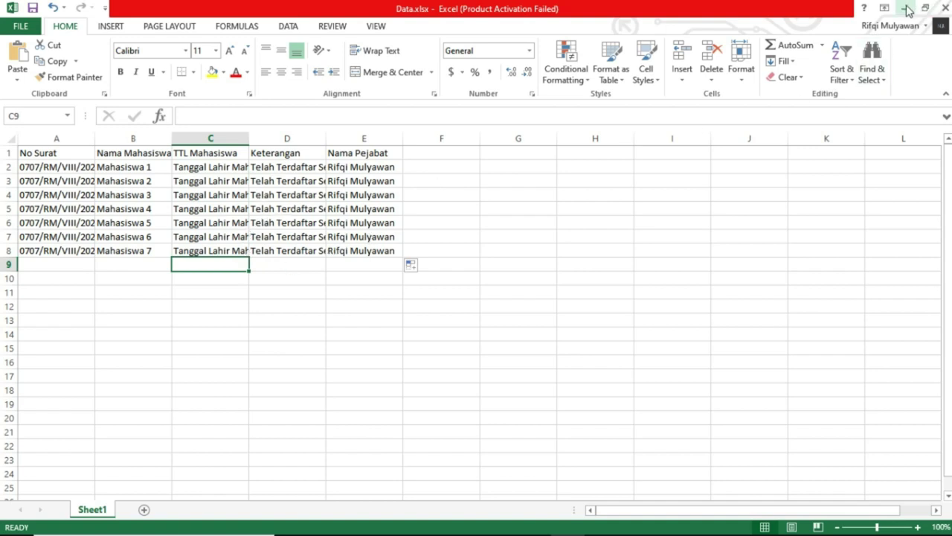
Minimize Excel and open Template.docx from the Mail Merge folder
left_click(906, 11)
left_click(501, 260)
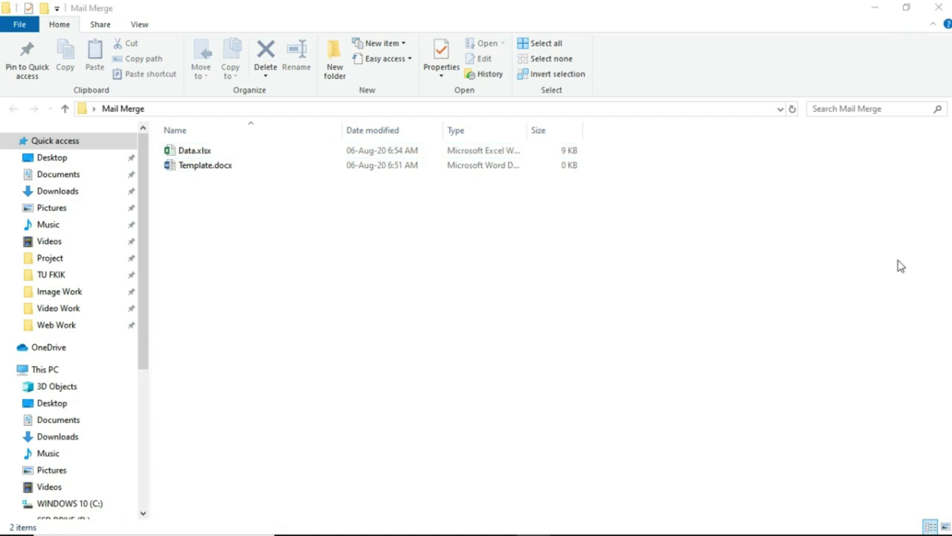
double_click(209, 169)
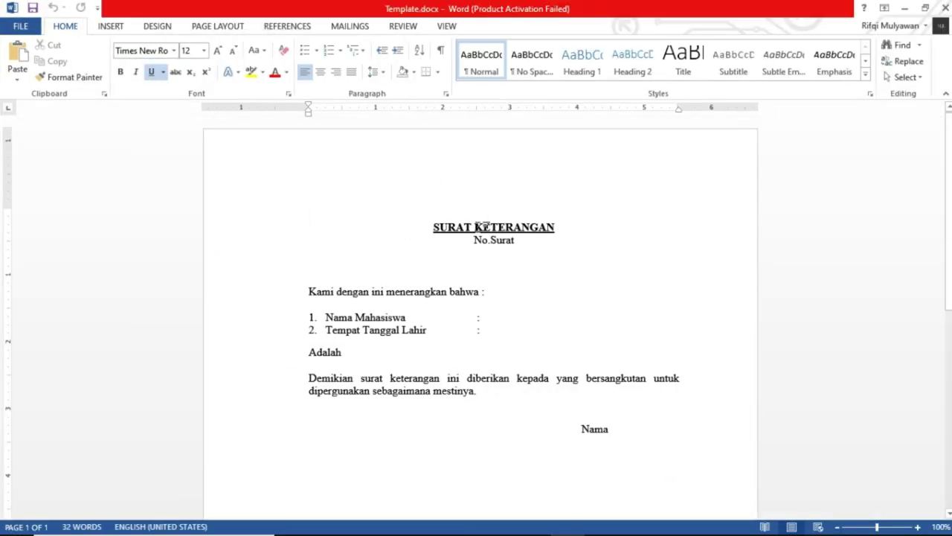
Dismiss the activation prompt and bring up the Mailings Select Recipients choices
left_click(615, 410)
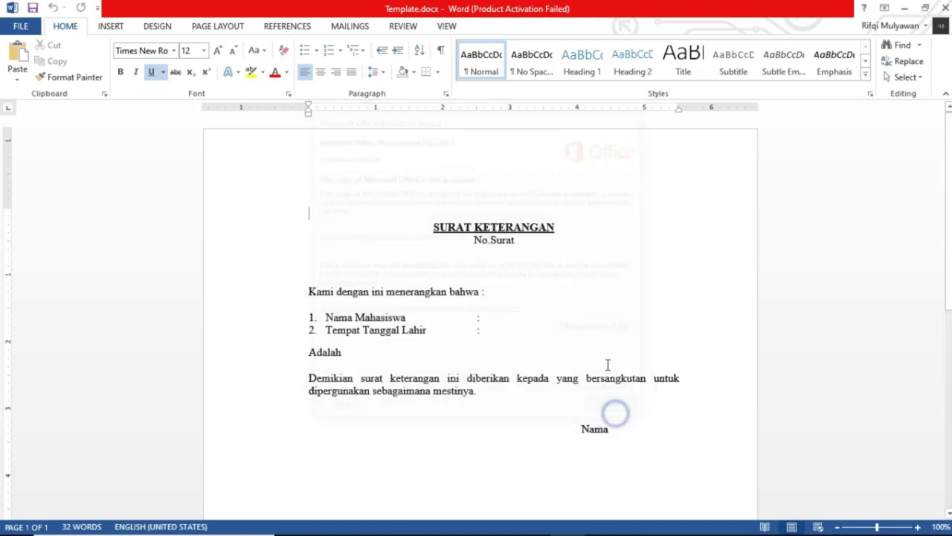
left_click(541, 241)
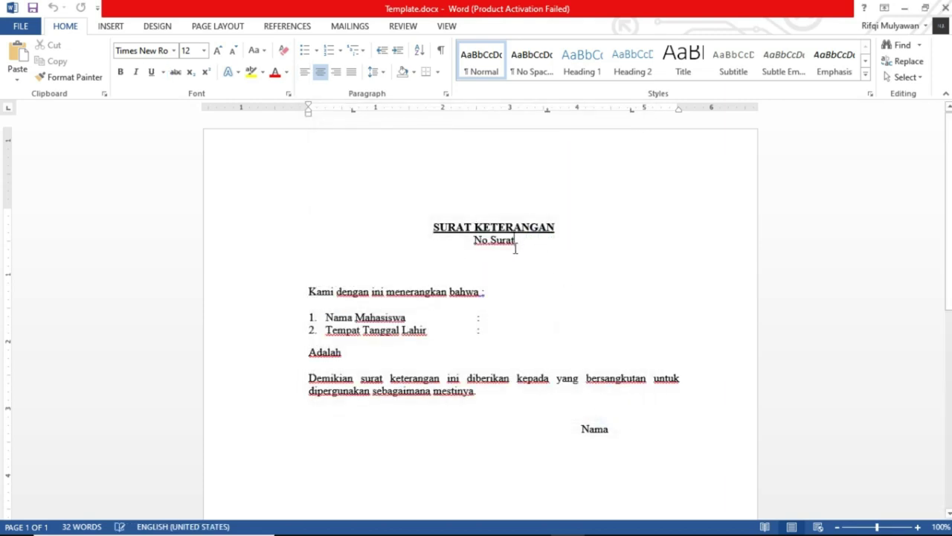
left_click(347, 30)
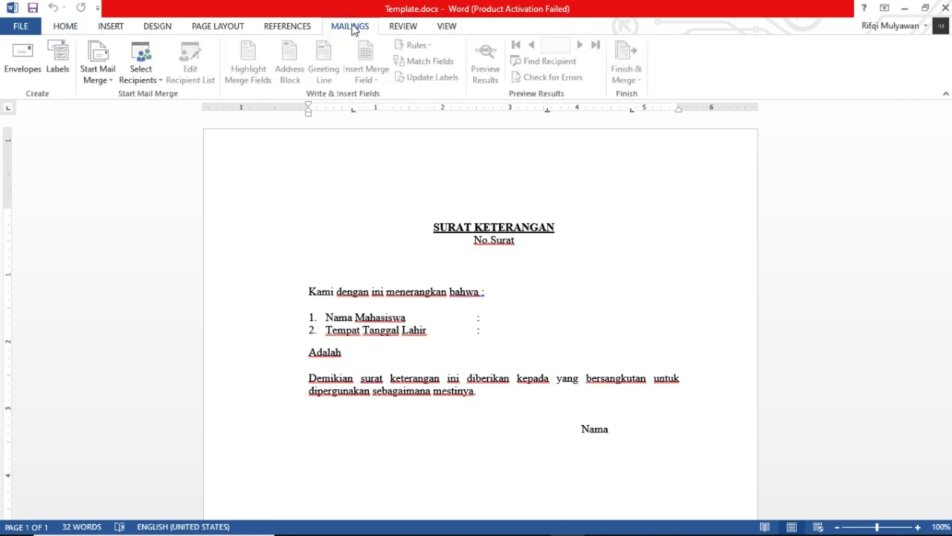
key("alt")
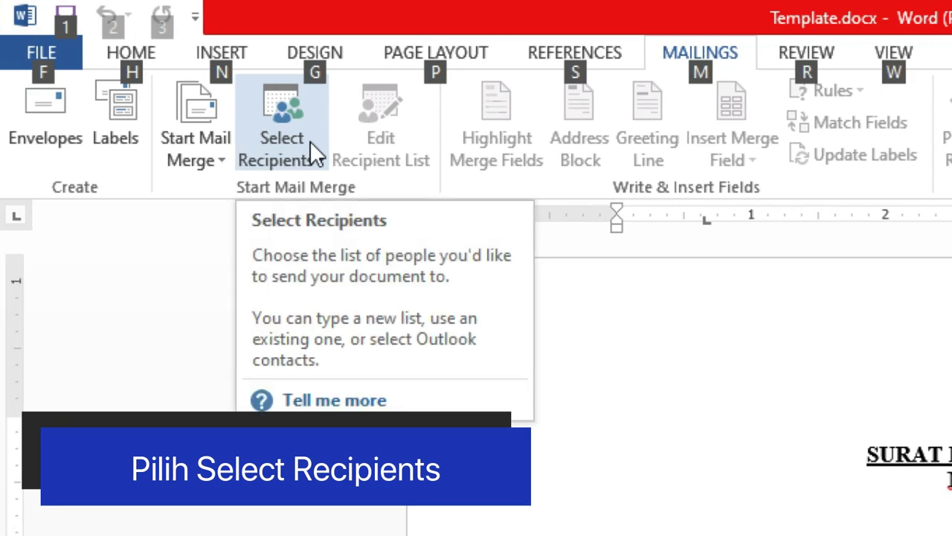
key("alt")
key("alt")
key("alt")
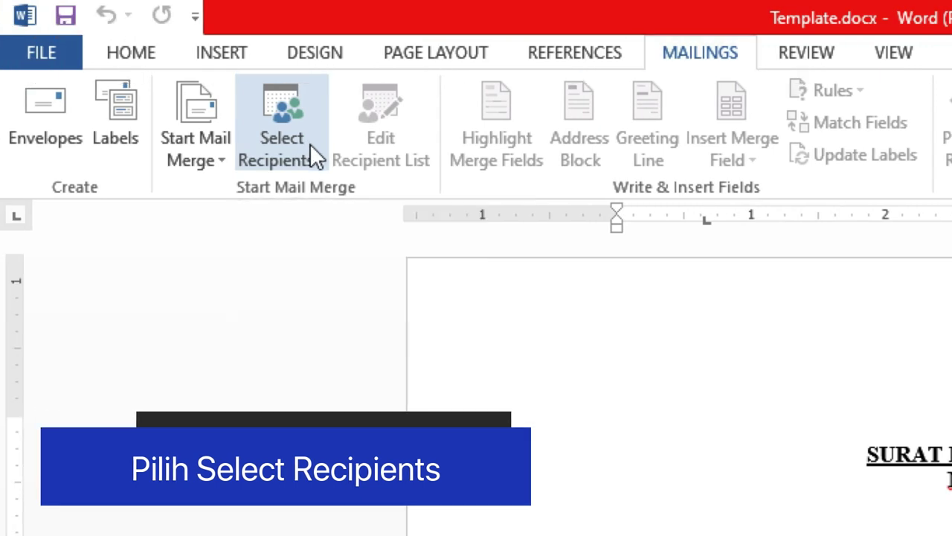
left_click(299, 147)
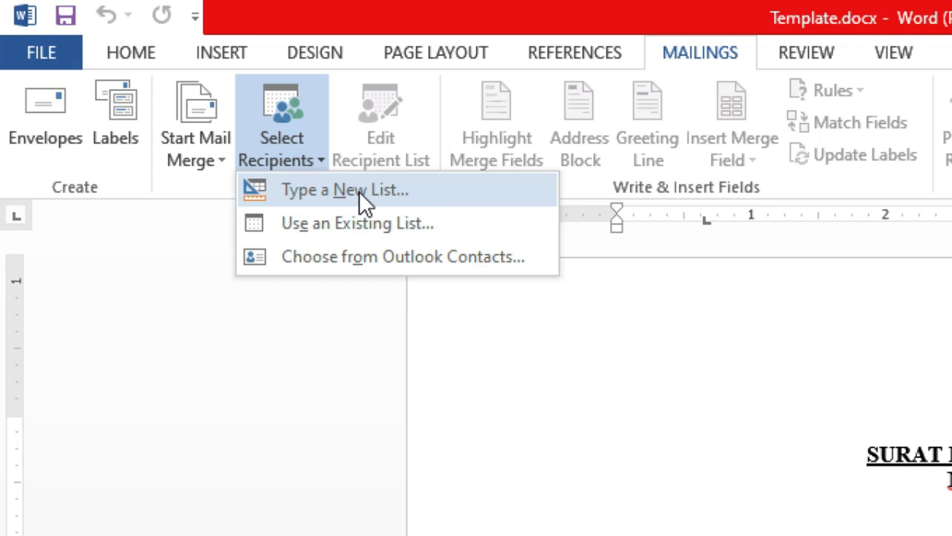
key("Escape")
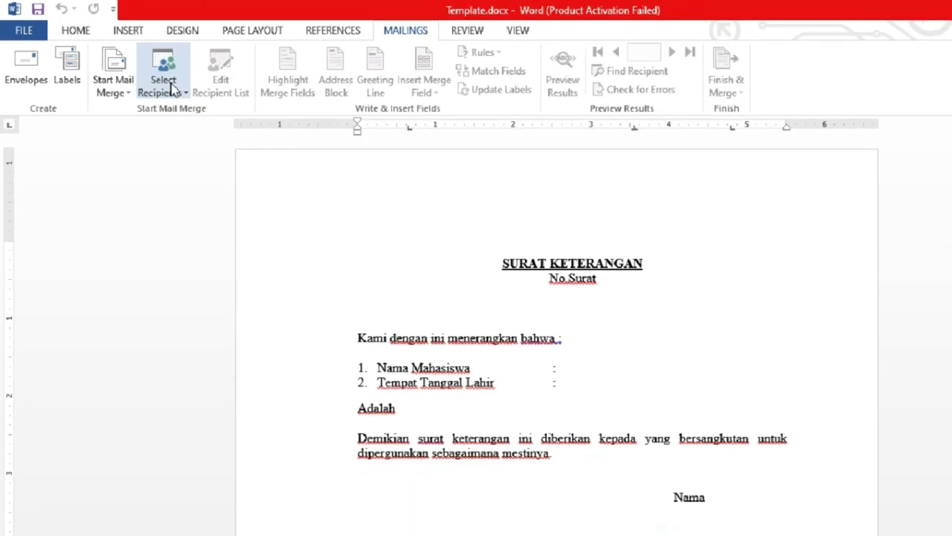
left_click(149, 74)
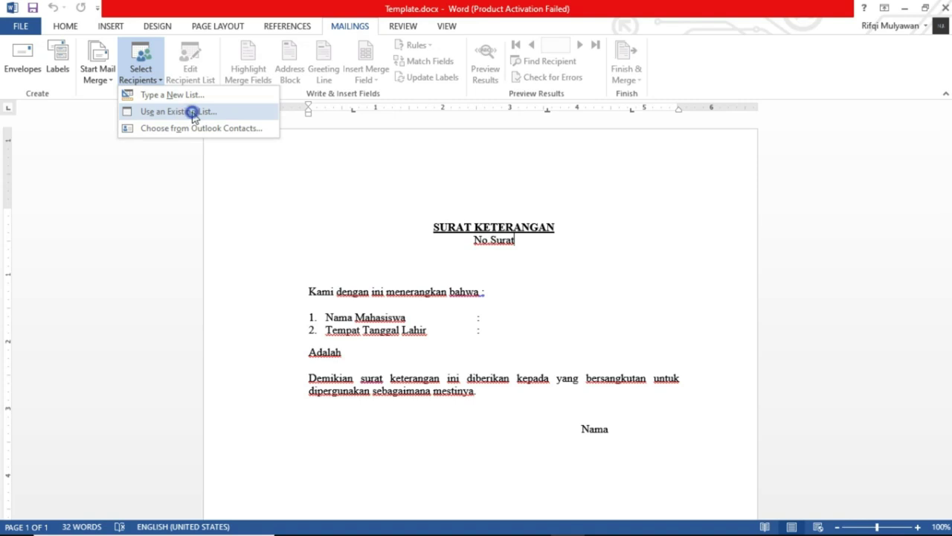
Use an existing list and load Data.xlsx from Desktop > Mail Merge
left_click(193, 113)
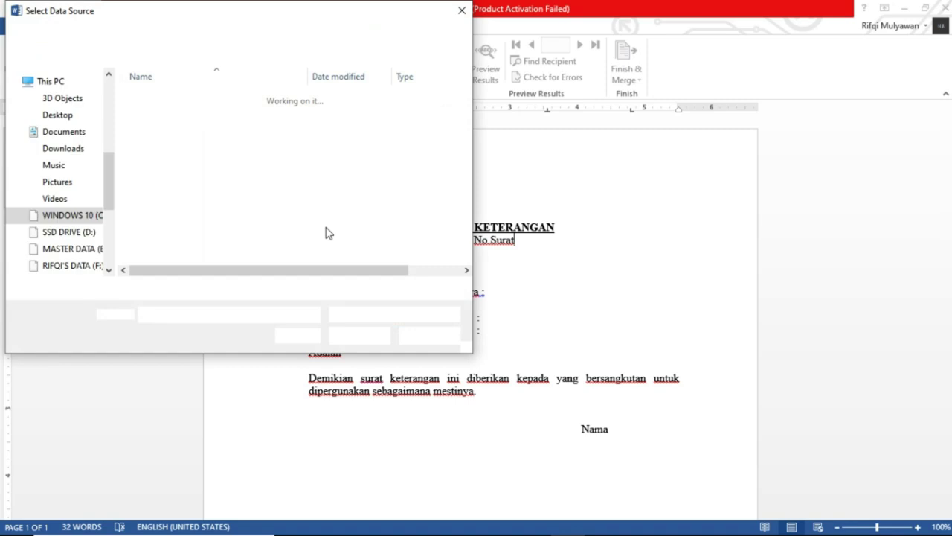
scroll(91, 192, "up", 1)
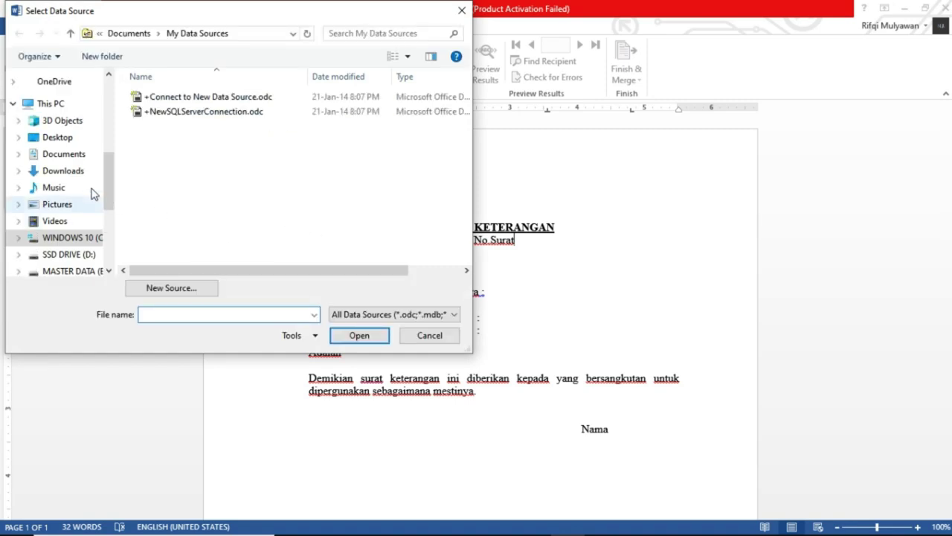
scroll(92, 192, "up", 1)
scroll(90, 187, "up", 2)
scroll(85, 162, "up", 1)
scroll(86, 162, "up", 1)
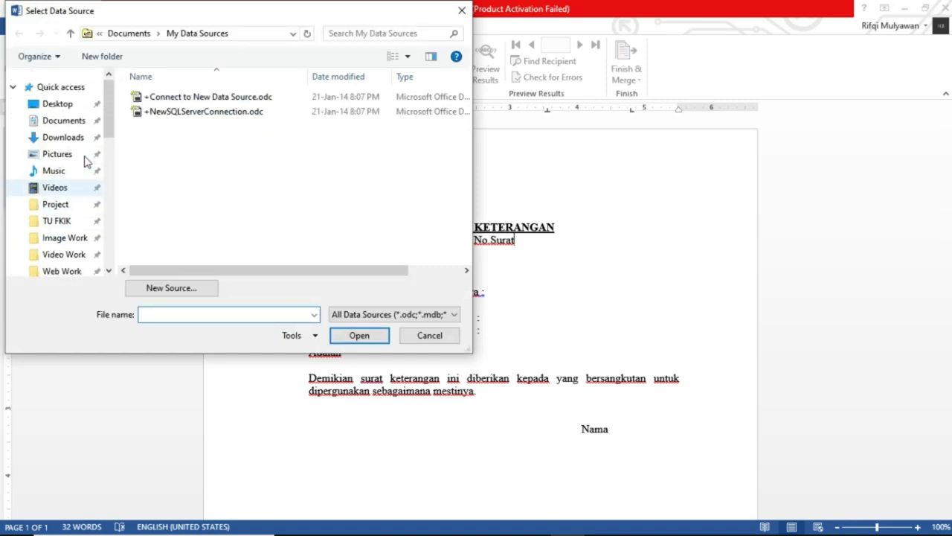
left_click(87, 107)
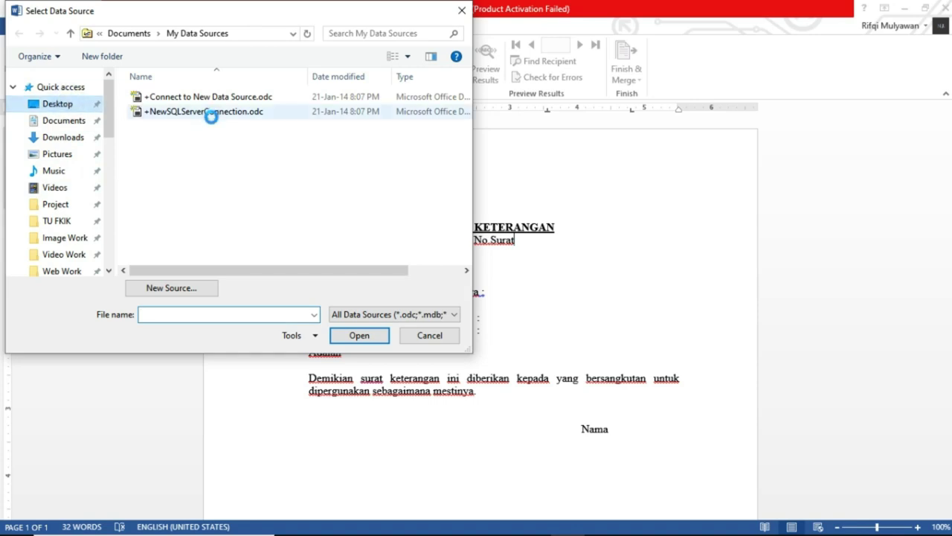
double_click(183, 112)
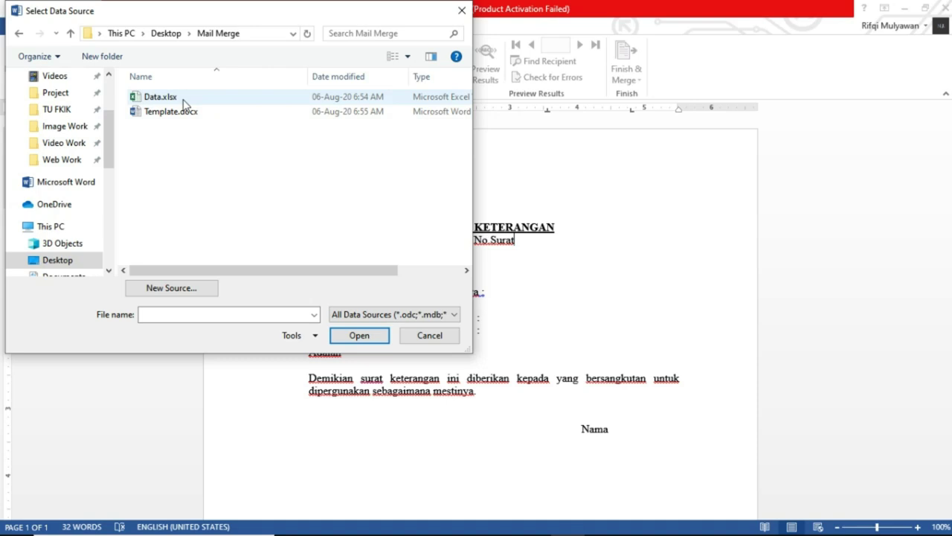
left_click(168, 102)
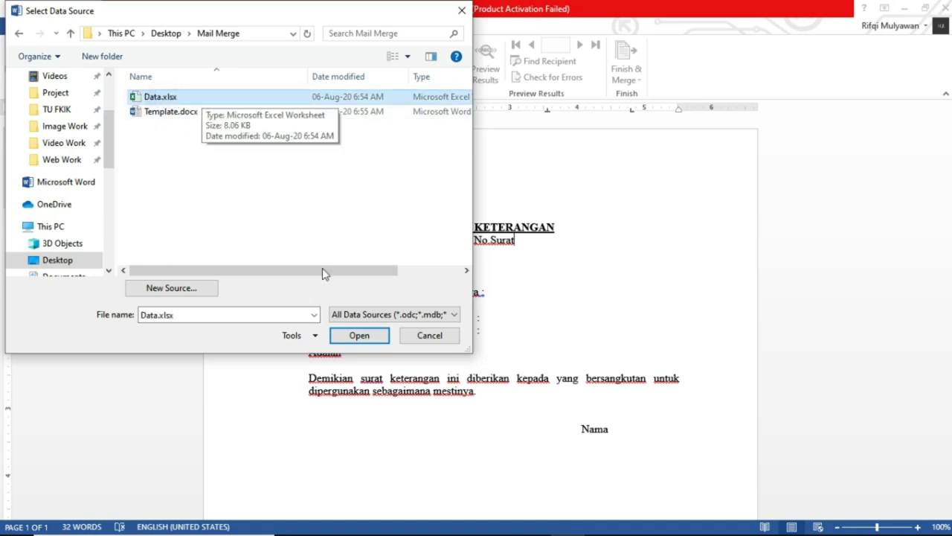
left_click(355, 339)
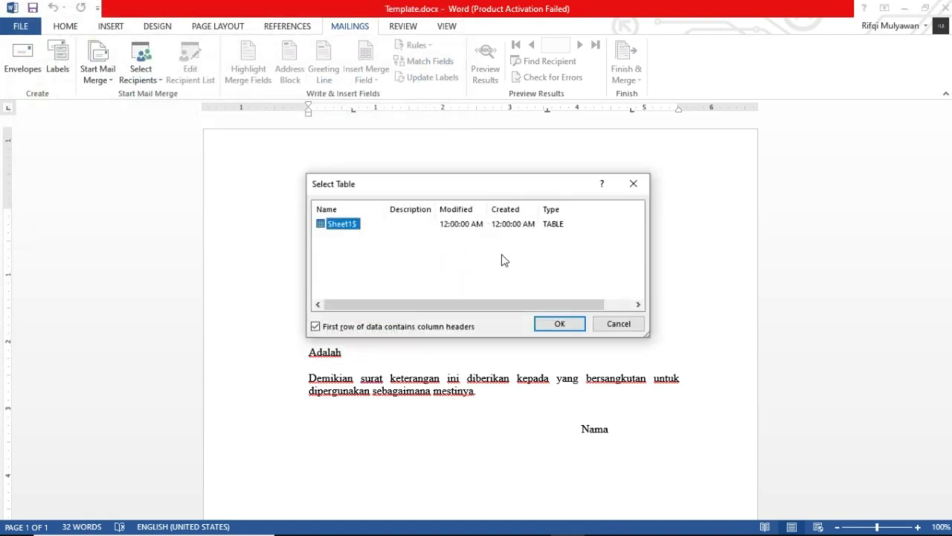
Confirm the Sheet1$ table and step through recipient records, returning to record 1
left_click(562, 325)
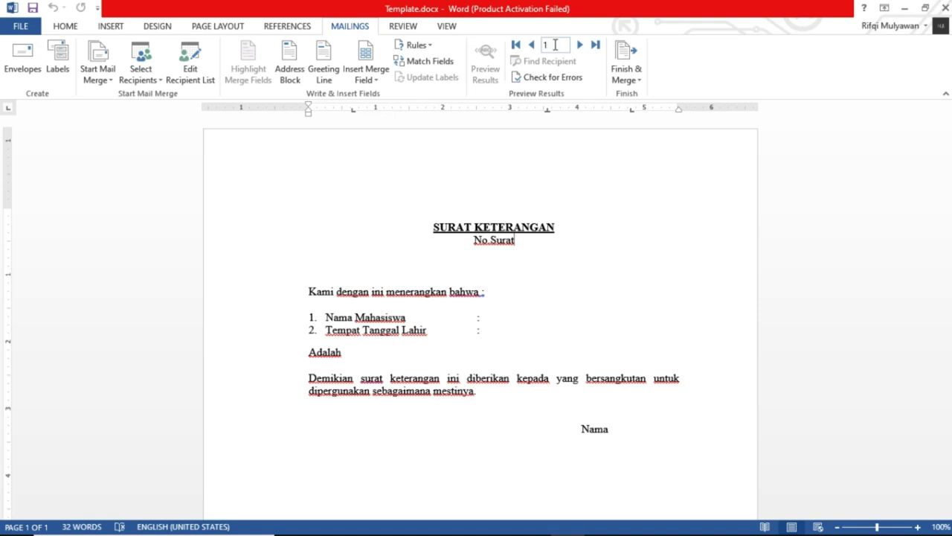
left_click(555, 44)
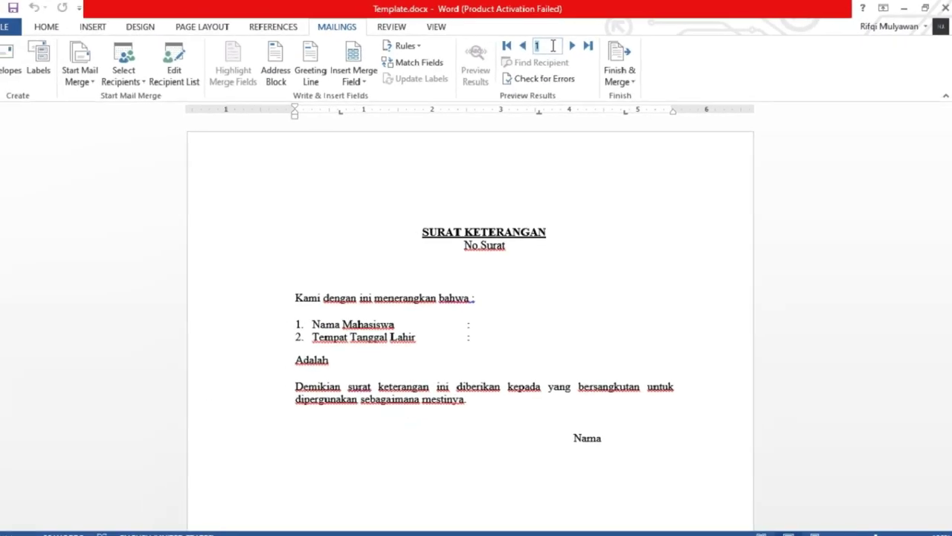
left_click(554, 44)
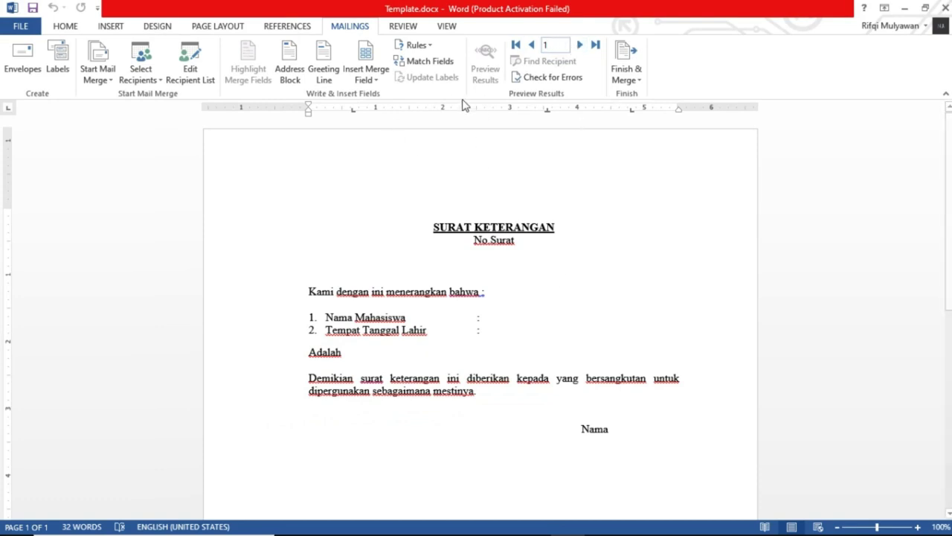
left_click(580, 44)
left_click(581, 45)
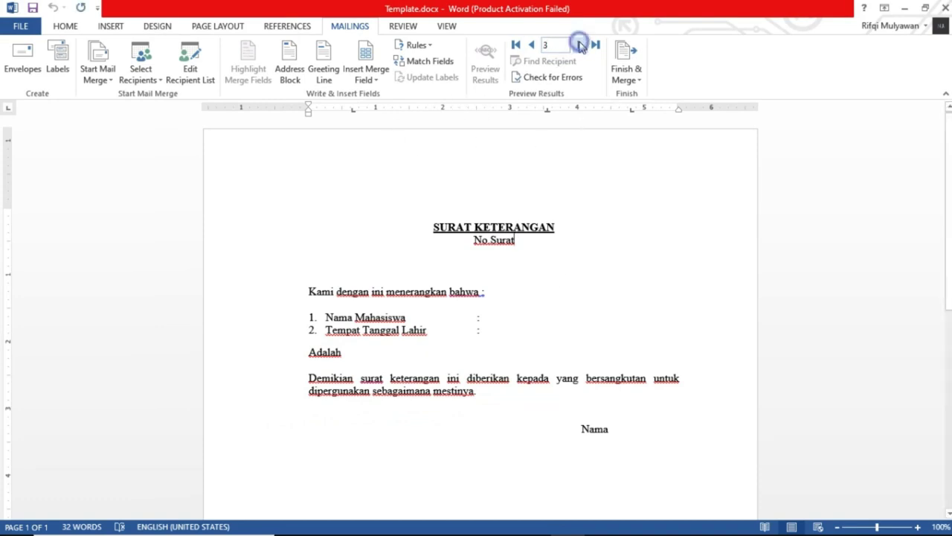
left_click(531, 45)
left_click(531, 44)
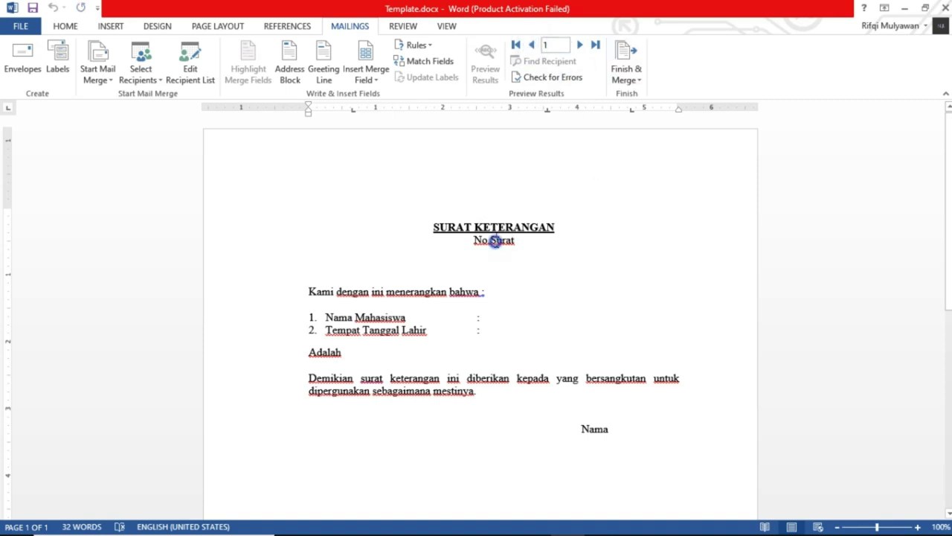
left_click(522, 243)
Replace the No.Surat placeholder with the «No_Surat» merge field
double_click(528, 241)
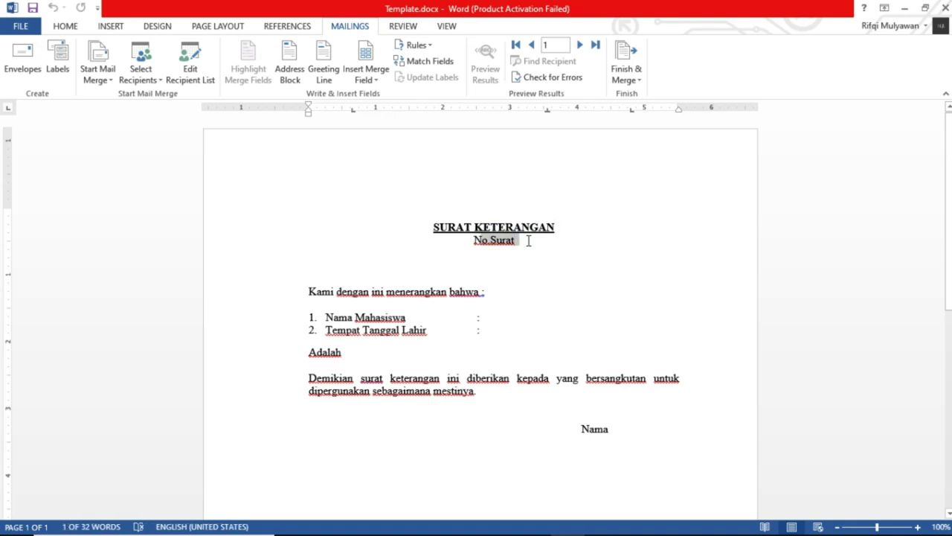
key("Delete")
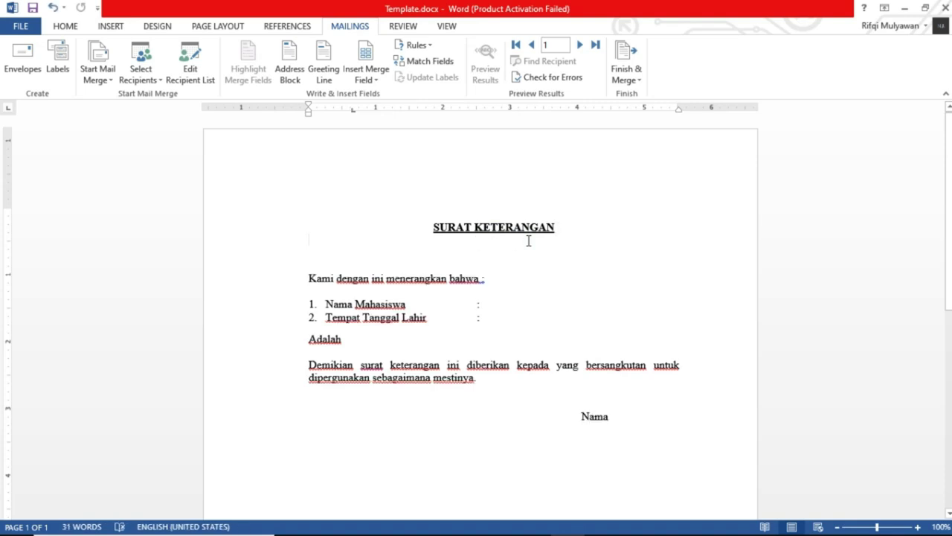
key("ctrl+z")
key("Delete")
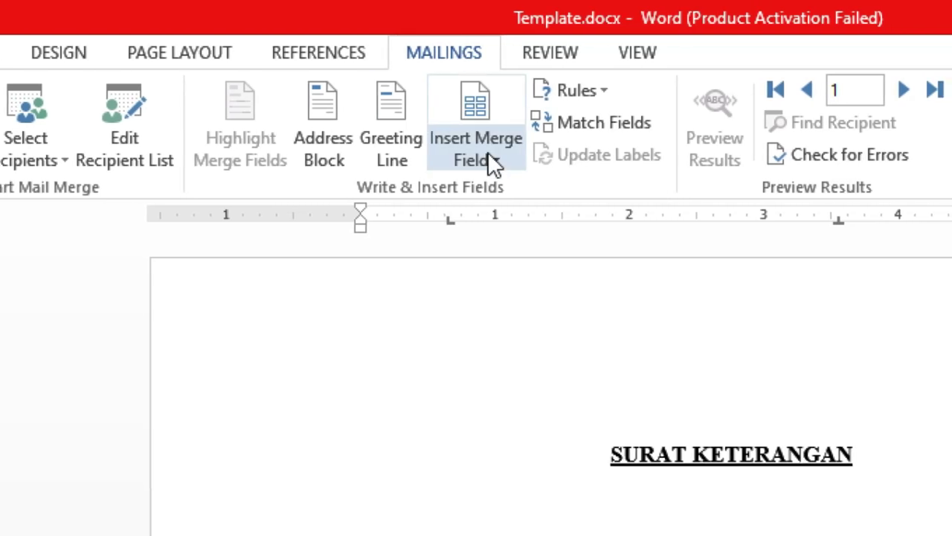
left_click(488, 156)
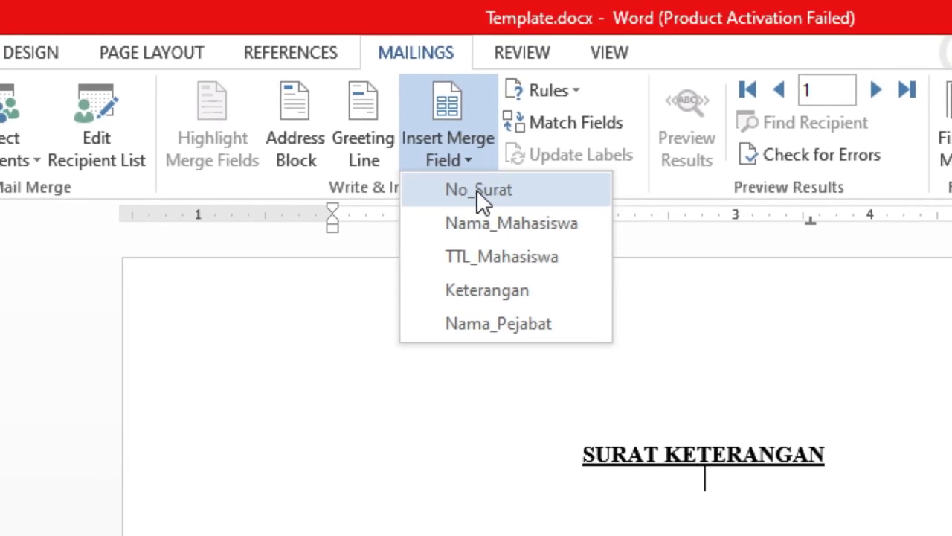
left_click(479, 189)
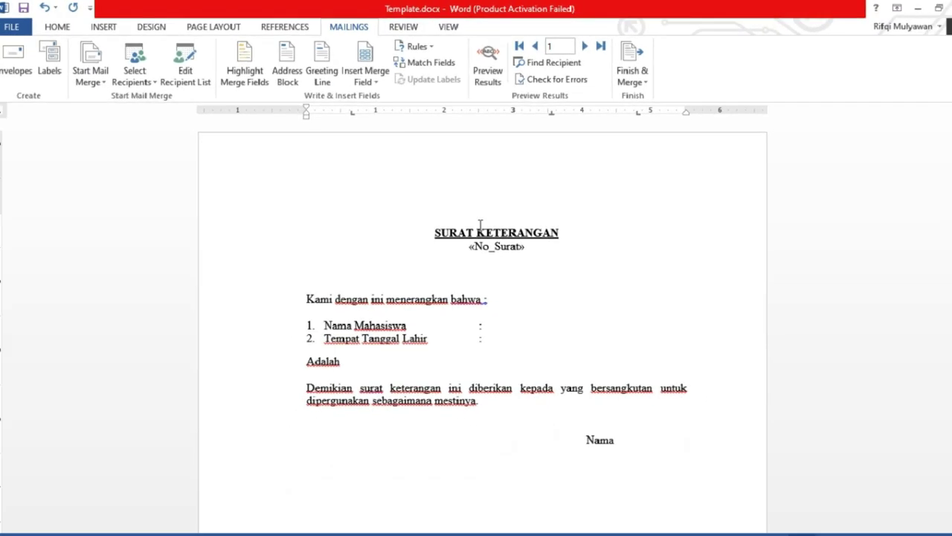
Insert «Nama_Mahasiswa», «TTL_Mahasiswa» and «Keterangan» fields after the colons and Adalah
left_click(504, 320)
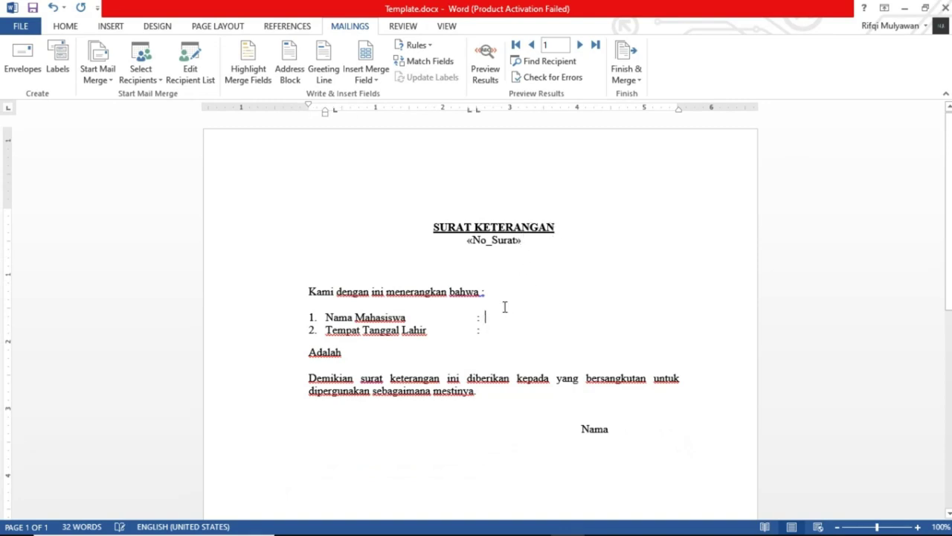
left_click(379, 82)
left_click(380, 110)
left_click(368, 78)
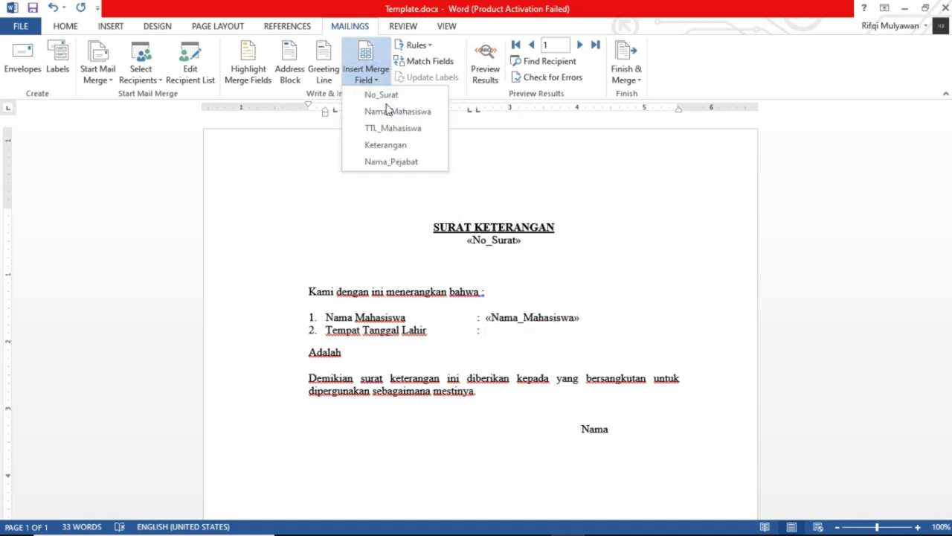
left_click(393, 131)
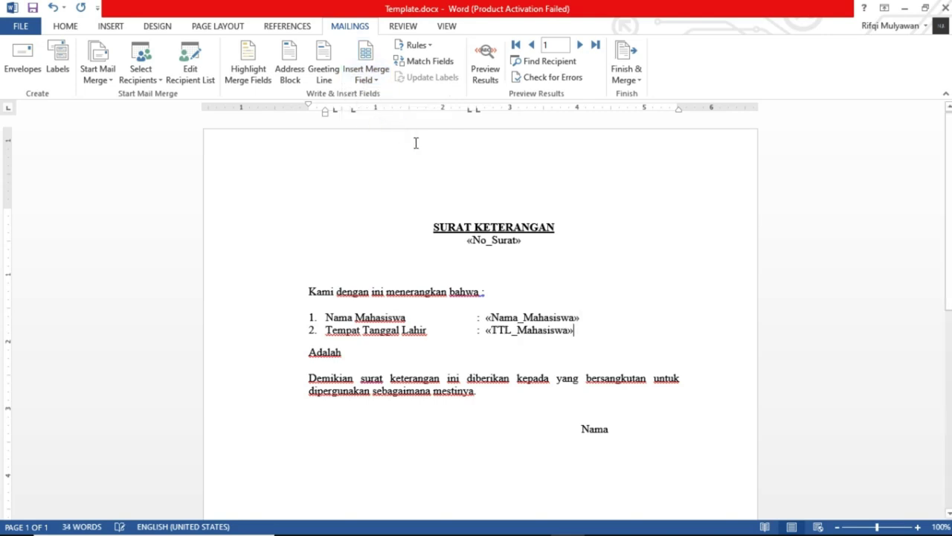
left_click(367, 352)
left_click(366, 79)
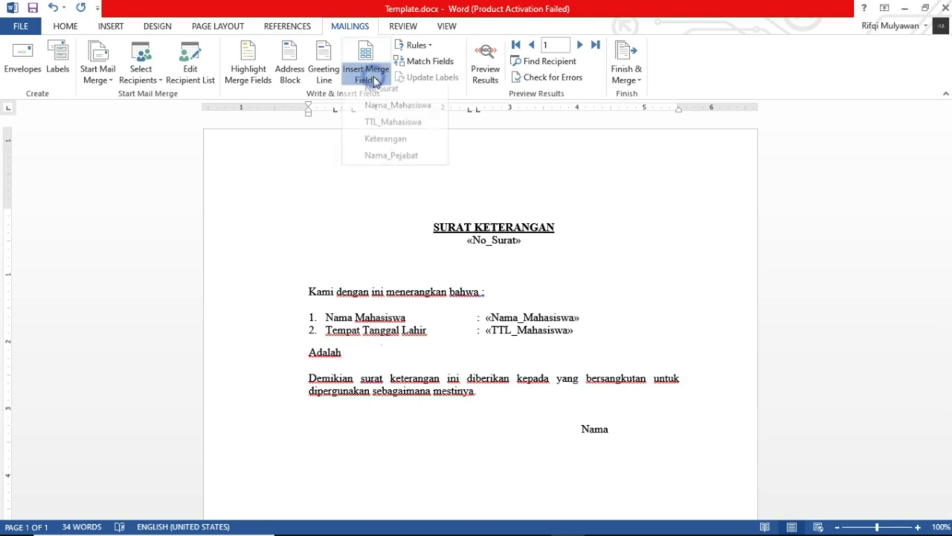
left_click(399, 146)
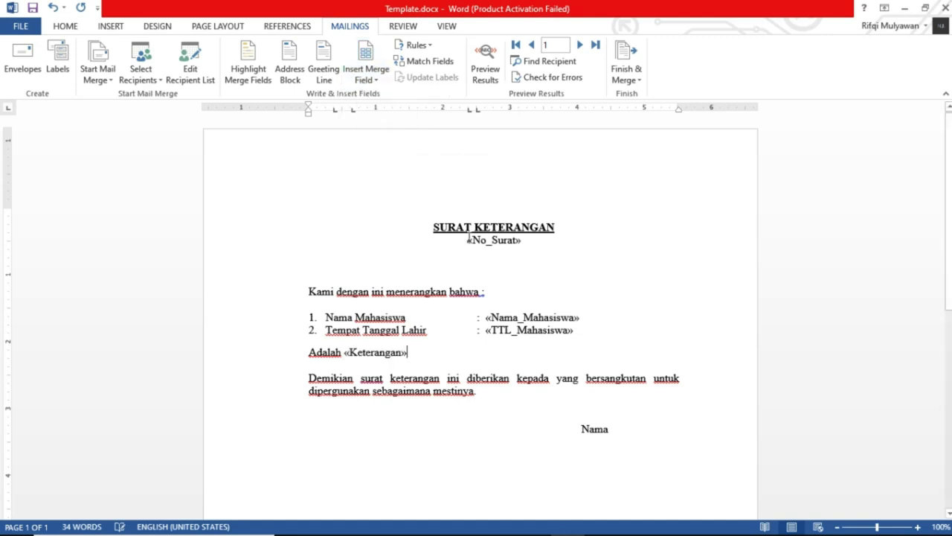
Replace the signature word Nama with the «Nama_Pejabat» merge field
double_click(597, 430)
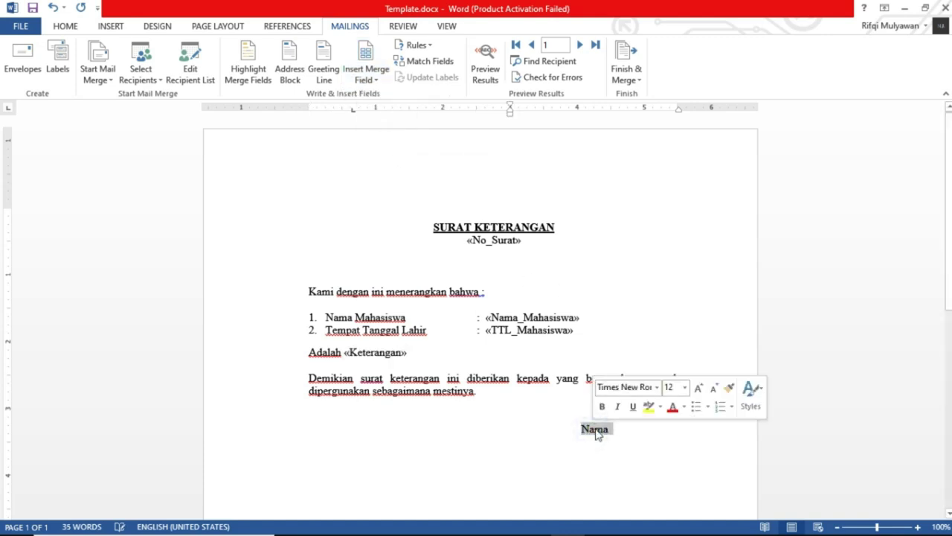
key("Delete")
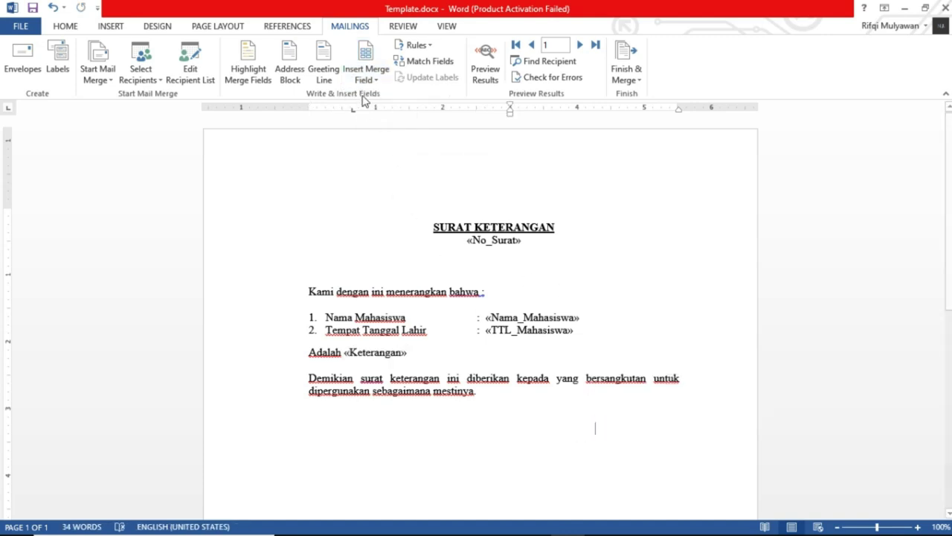
left_click(372, 79)
left_click(394, 162)
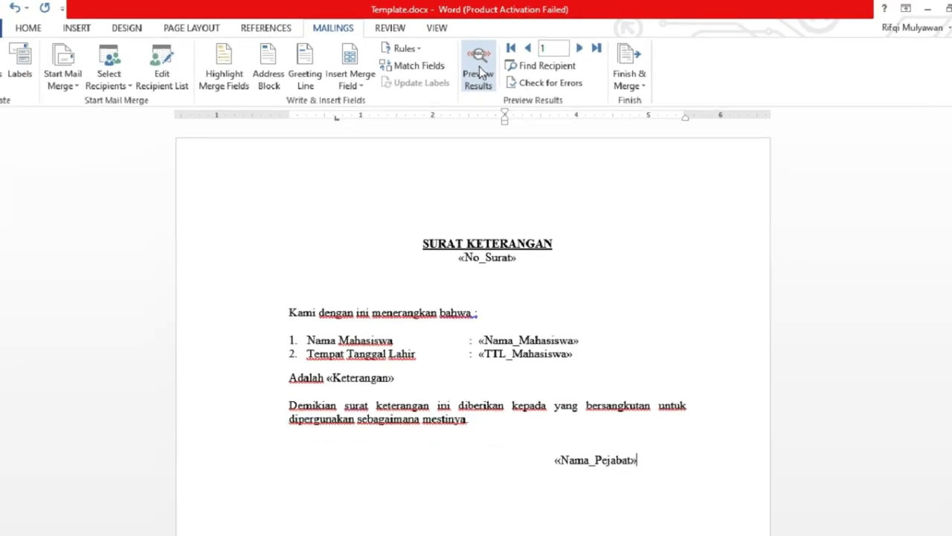
Turn on the merged preview and add a full stop after Peserta
left_click(484, 68)
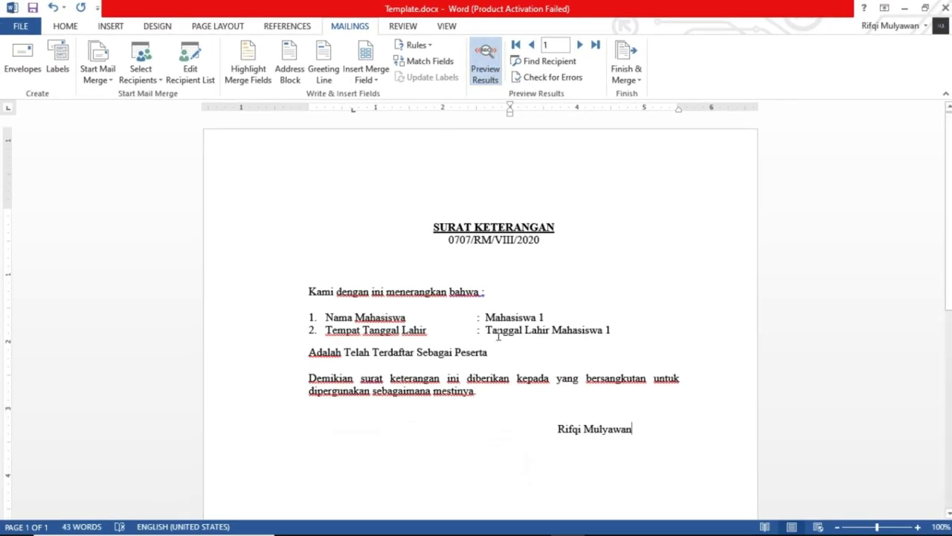
left_click(502, 352)
type(".")
scroll(533, 347, "down", 1)
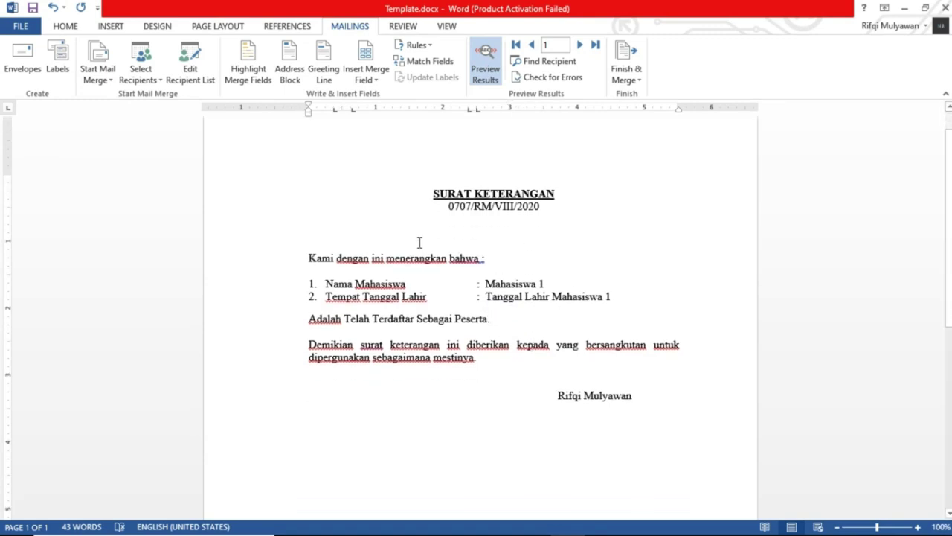
scroll(468, 268, "up", 1)
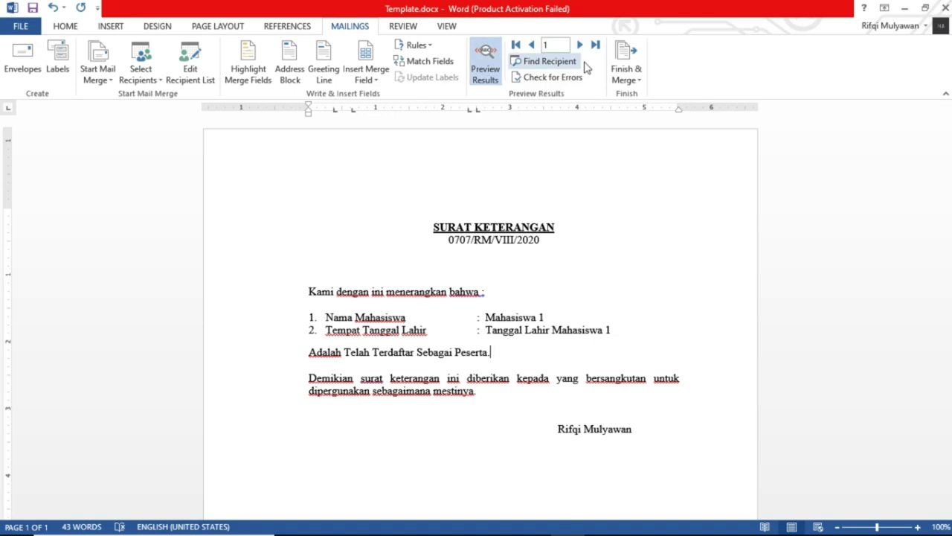
Advance the preview to record 7 (Mahasiswa 7), then switch to Data.xlsx
left_click(579, 46)
left_click(579, 46)
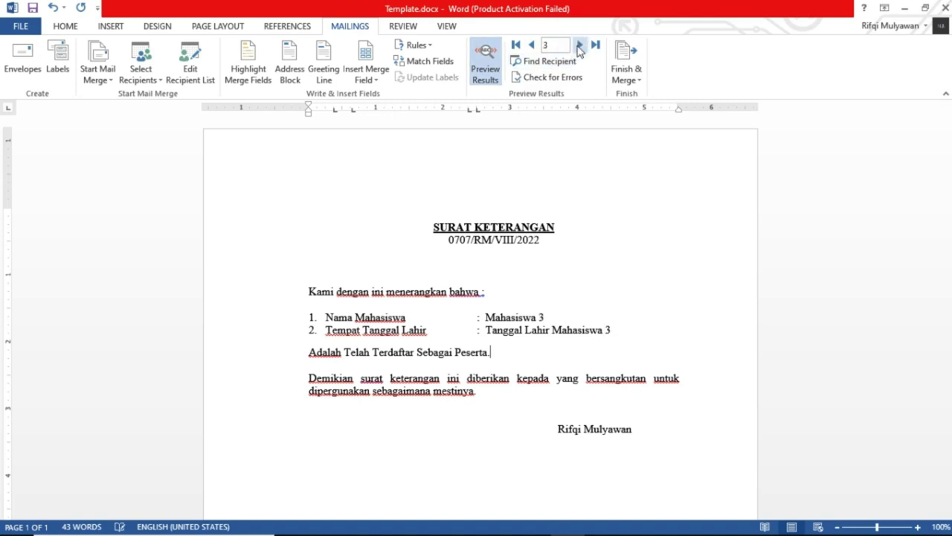
left_click(579, 46)
left_click(579, 46)
left_click(579, 46)
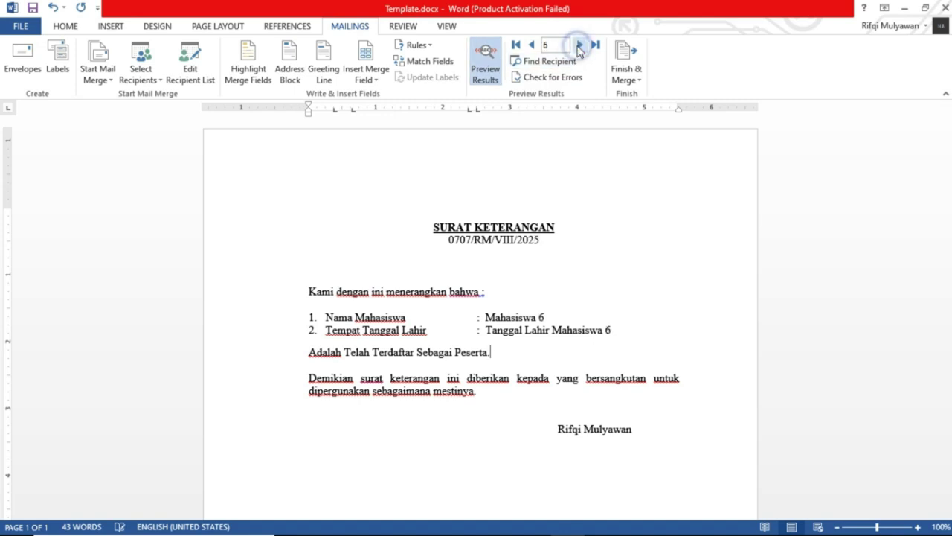
left_click(579, 46)
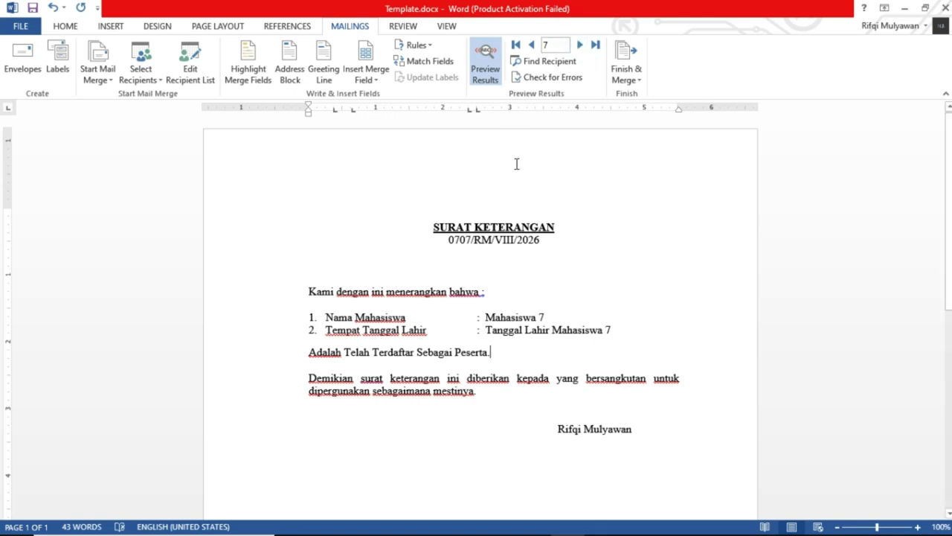
key("alt+Tab")
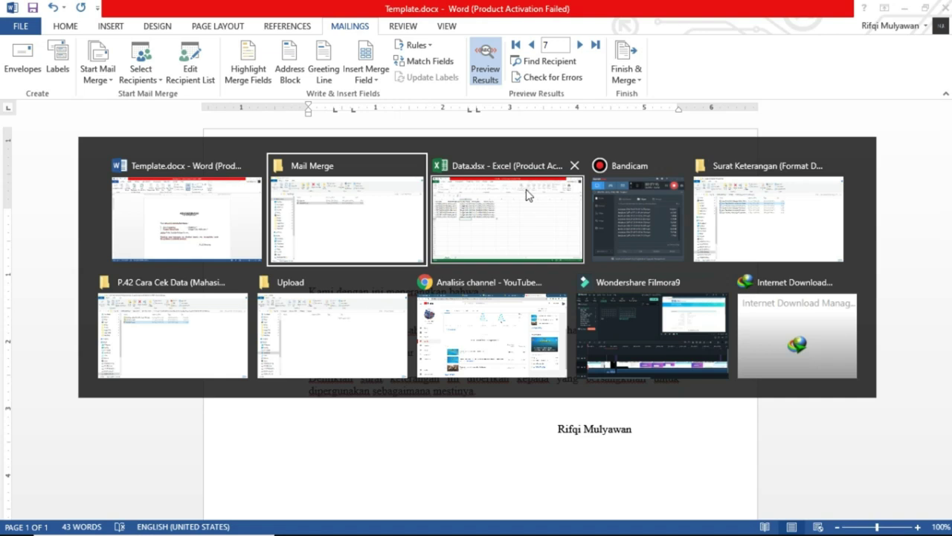
Check cells D7, C7 and the column A letter numbers, then return to Word
left_click(257, 235)
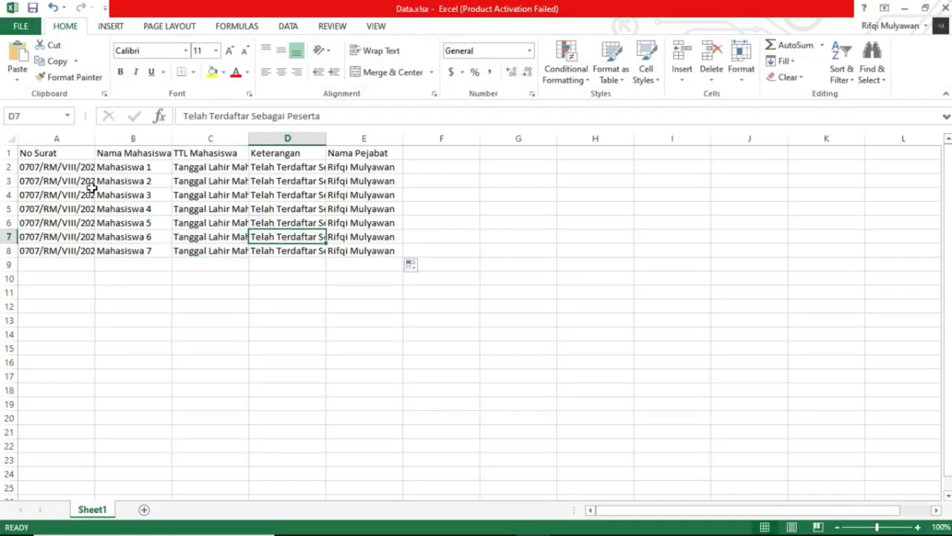
left_click_drag(30, 165, 41, 250)
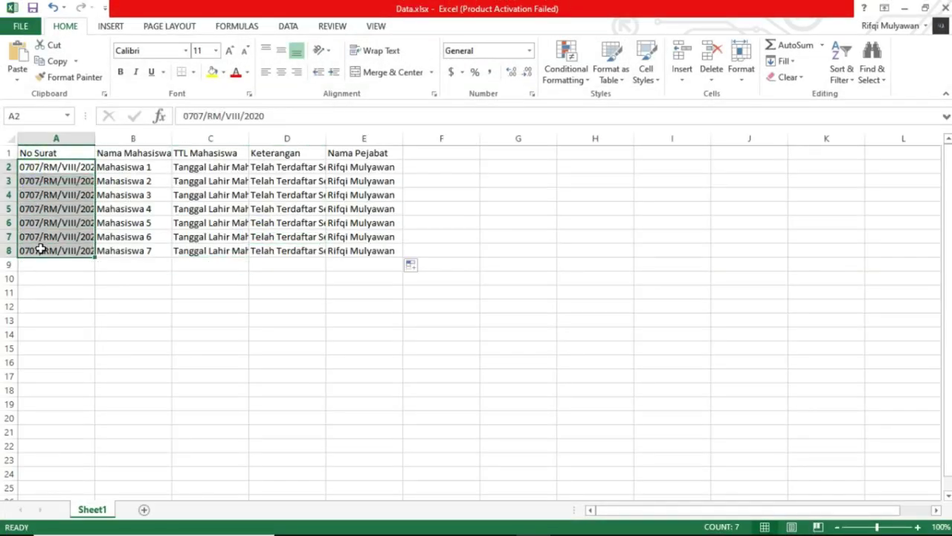
left_click(57, 265)
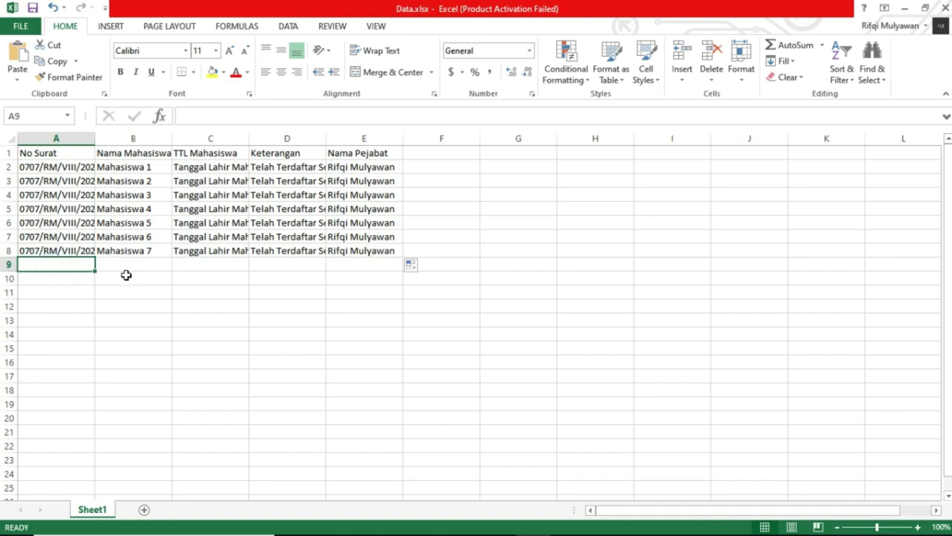
left_click(230, 238)
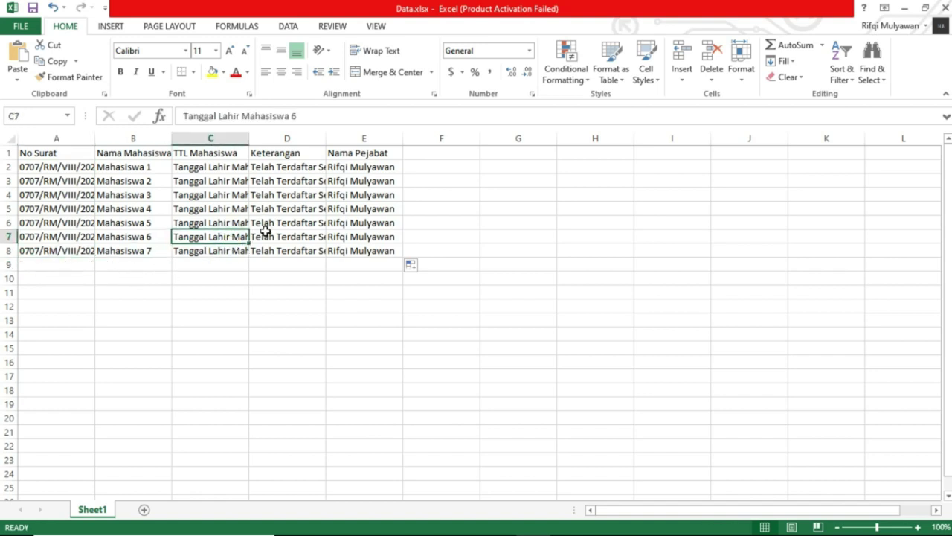
key("alt+Tab")
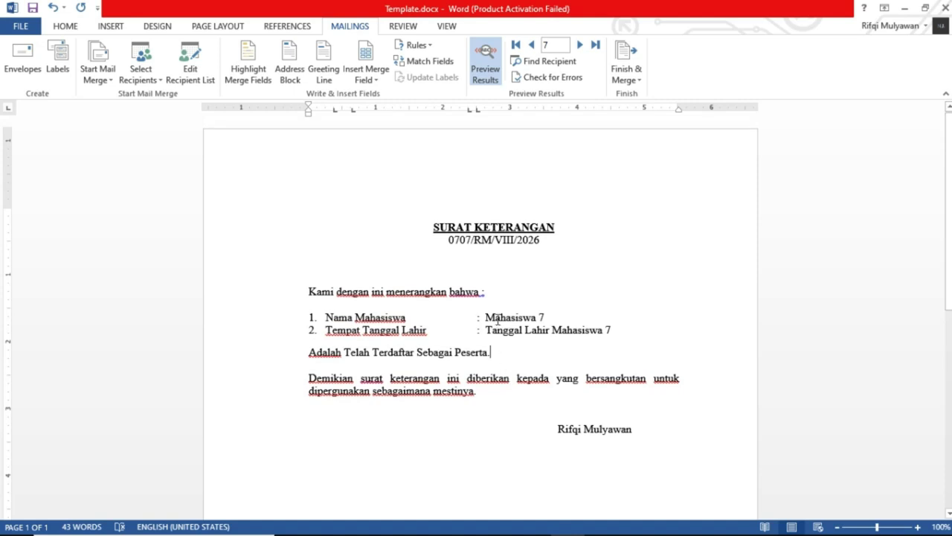
left_click(574, 198)
key("ctrl+p")
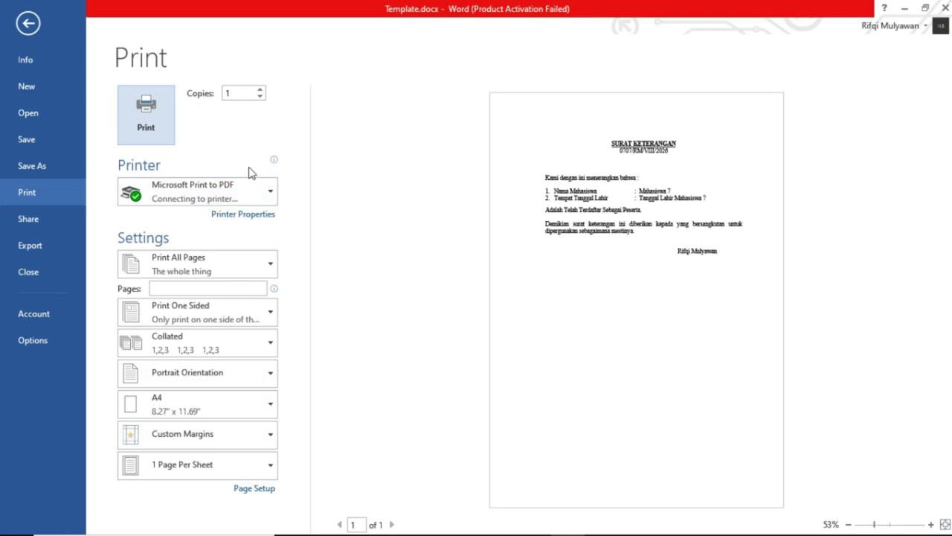
left_click(249, 192)
left_click(234, 137)
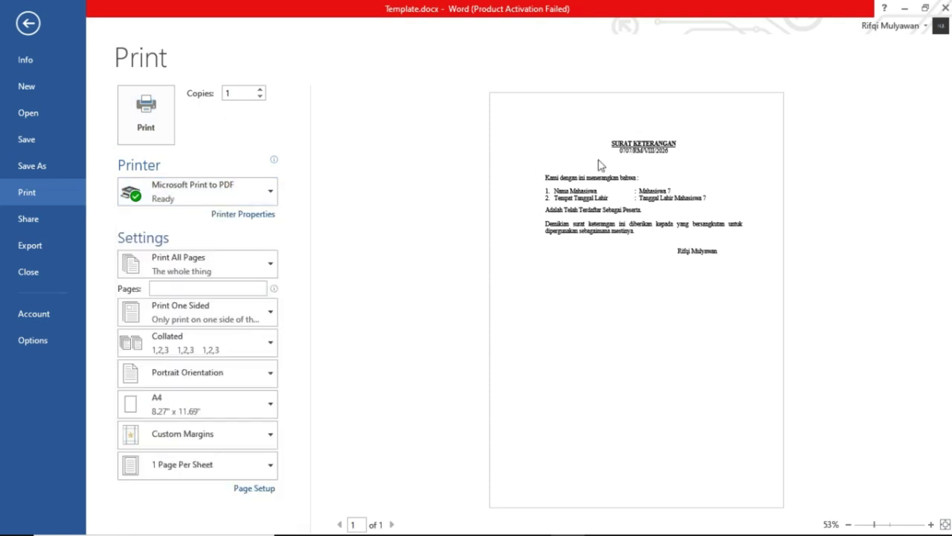
left_click(27, 26)
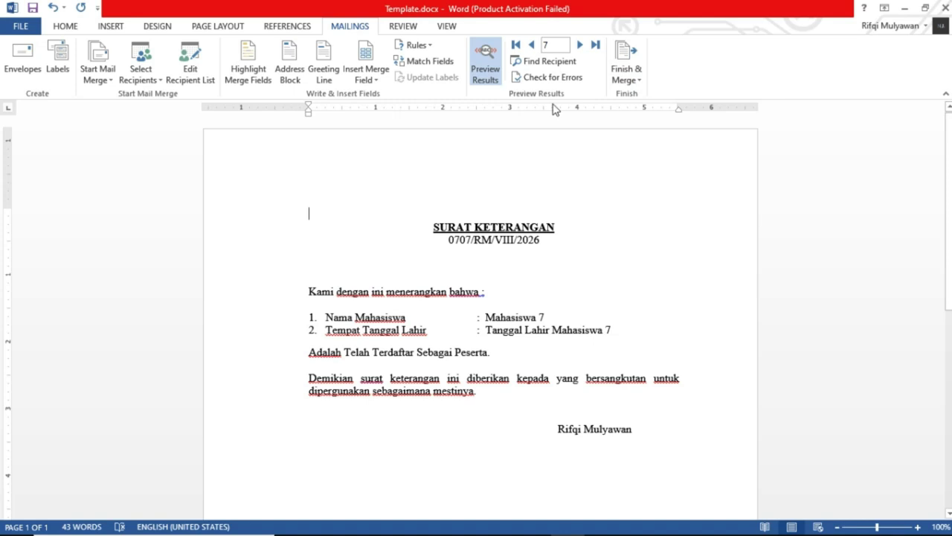
Return the preview to record 1, then open Merge to Printer and cancel it
left_click(511, 47)
left_click(552, 48)
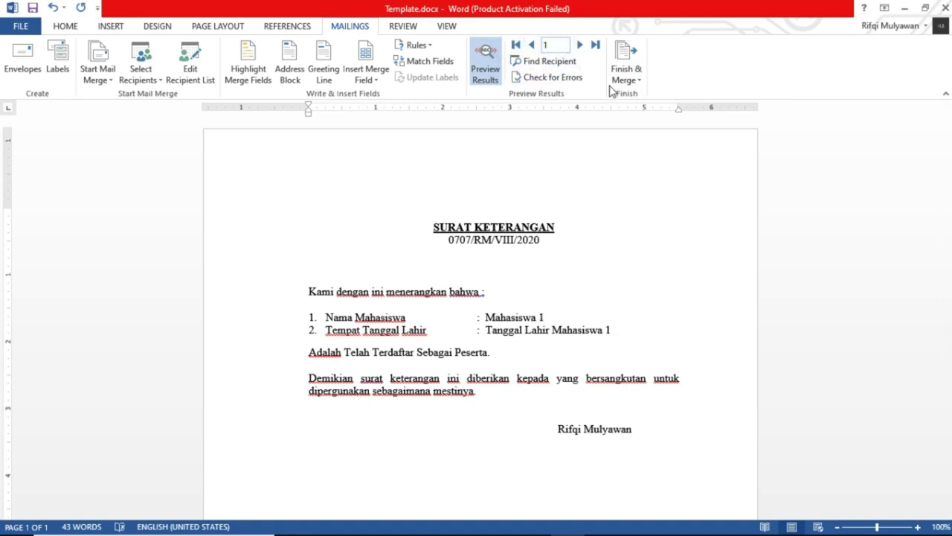
left_click(632, 80)
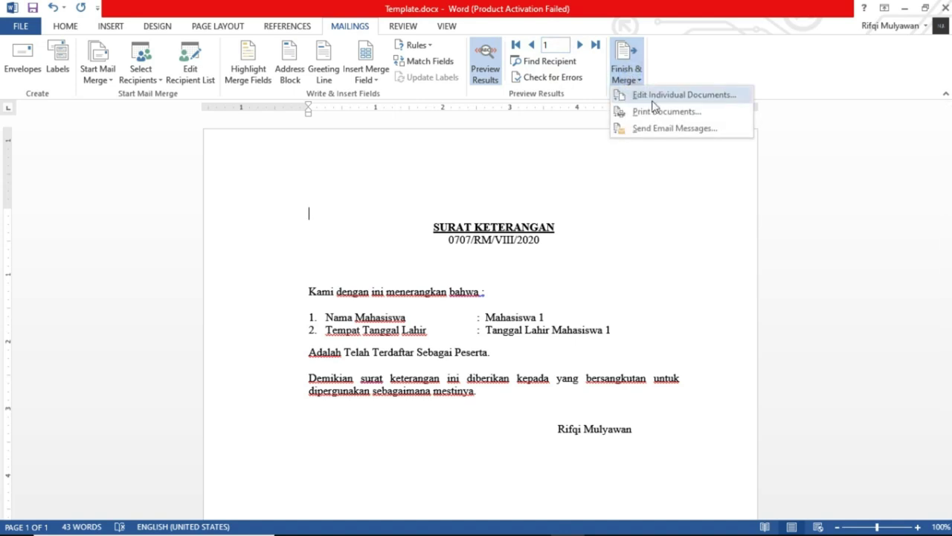
left_click(668, 111)
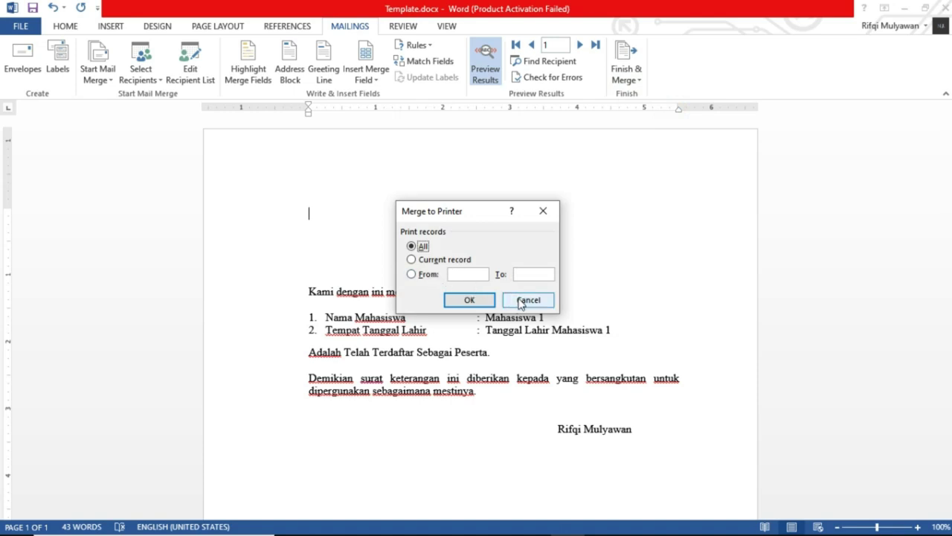
left_click(521, 302)
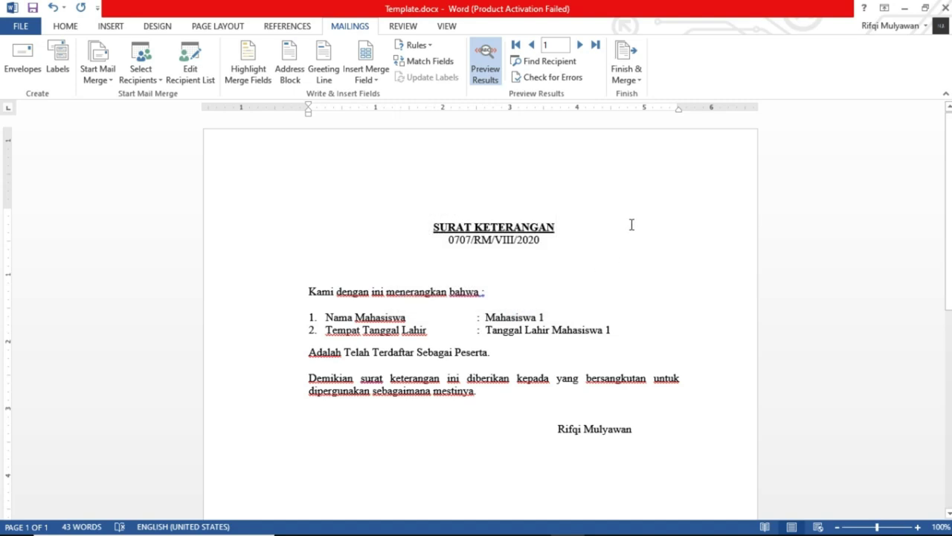